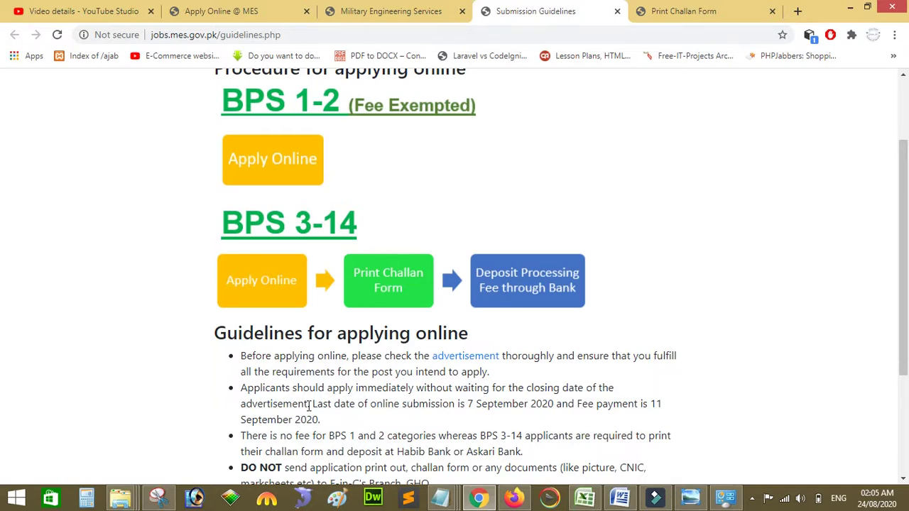
pyautogui.moveTo(467, 403); pyautogui.dragTo(553, 405)
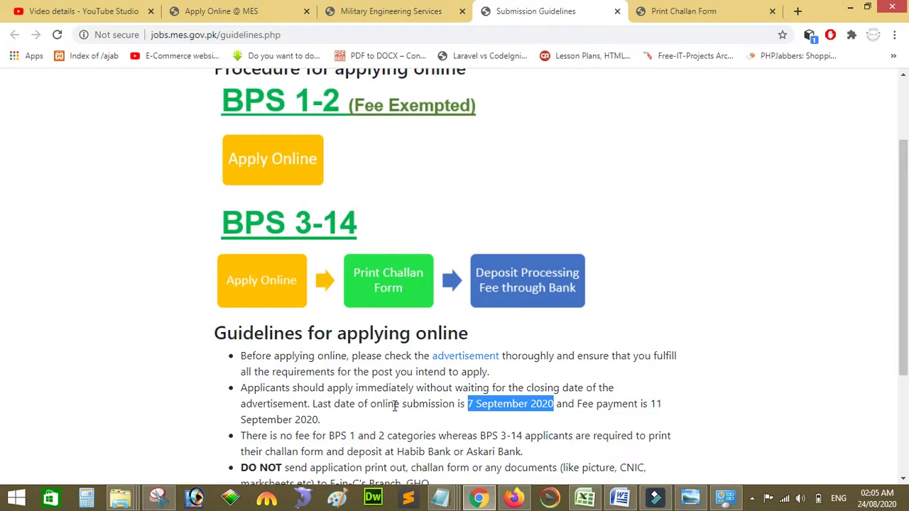
pyautogui.moveTo(370, 405); pyautogui.dragTo(555, 404)
pyautogui.moveTo(576, 404); pyautogui.dragTo(676, 408)
pyautogui.hotkey('shift', 'Right')
pyautogui.hotkey('shift', 'Right')
pyautogui.hotkey('shift', 'Right')
pyautogui.hotkey('shift', 'Right')
pyautogui.hotkey('shift', 'Right')
pyautogui.hotkey('shift', 'Right')
pyautogui.hotkey('shift', 'Right')
pyautogui.hotkey('shift', 'Right')
pyautogui.hotkey('shift', 'Right')
pyautogui.hotkey('shift', 'Right')
pyautogui.hotkey('shift', 'Right')
pyautogui.hotkey('shift', 'Right')
pyautogui.hotkey('shift', 'Right')
pyautogui.hotkey('shift', 'Right')
pyautogui.hotkey('shift', 'Right')
pyautogui.hotkey('shift', 'Right')
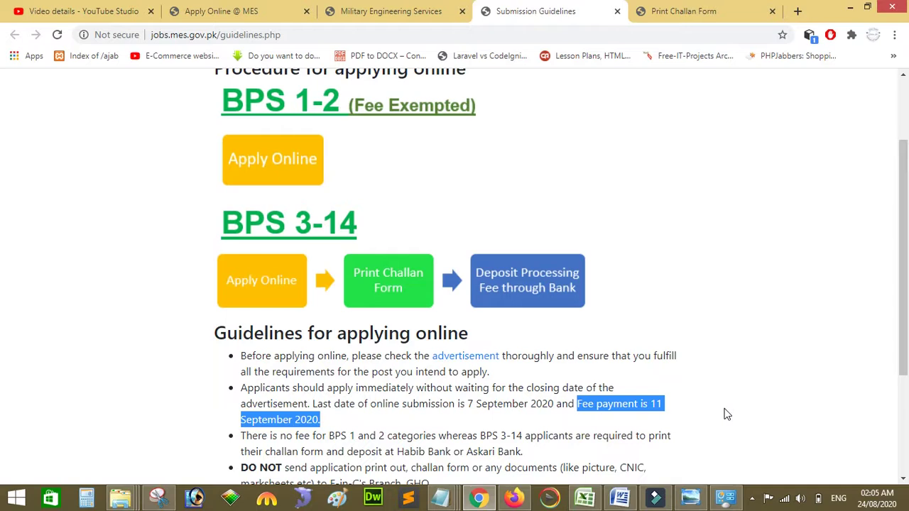
pyautogui.click(733, 385)
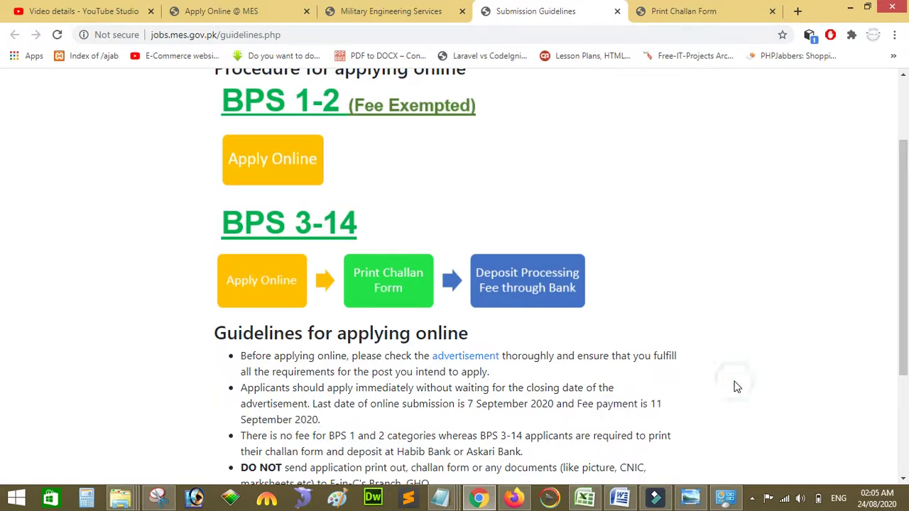
pyautogui.scroll(-1, 735, 387)
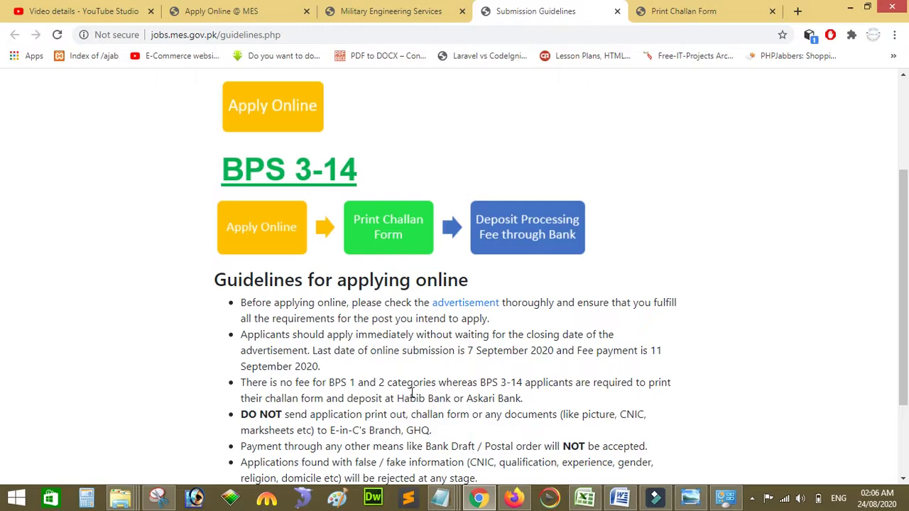
pyautogui.moveTo(397, 398); pyautogui.dragTo(519, 398)
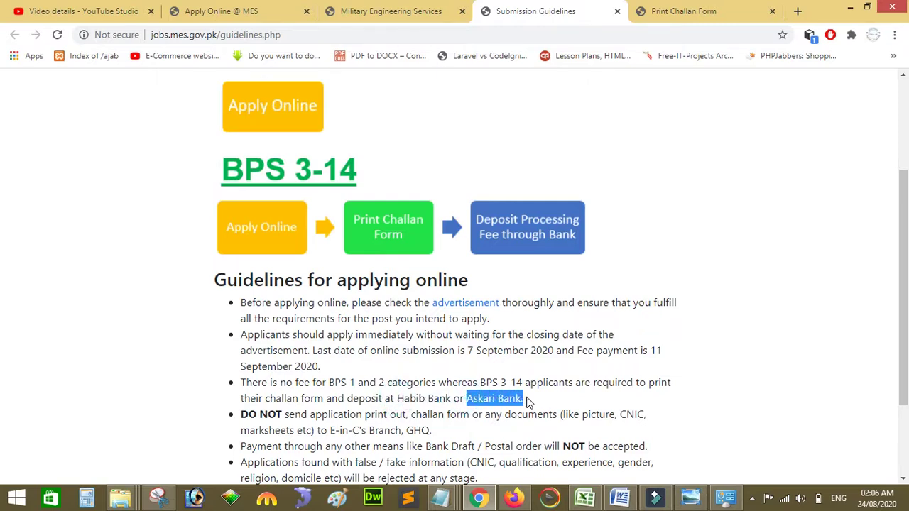
pyautogui.click(514, 398)
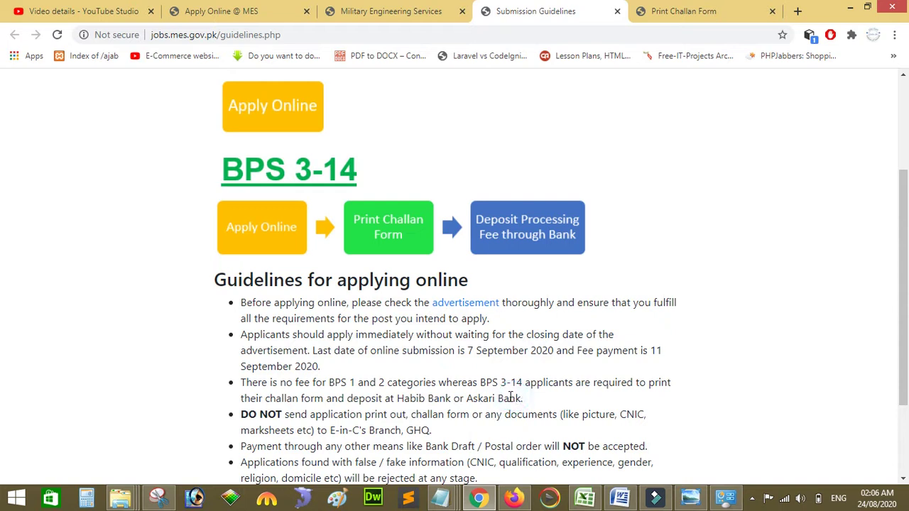
pyautogui.moveTo(466, 398); pyautogui.dragTo(524, 399)
pyautogui.click(524, 399)
pyautogui.moveTo(398, 398); pyautogui.dragTo(520, 398)
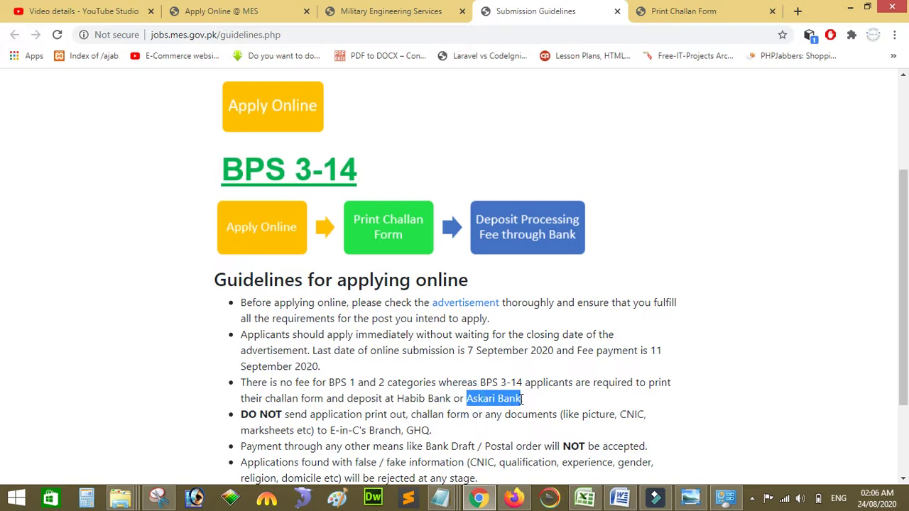
pyautogui.click(211, 372)
pyautogui.scroll(-1, 210, 375)
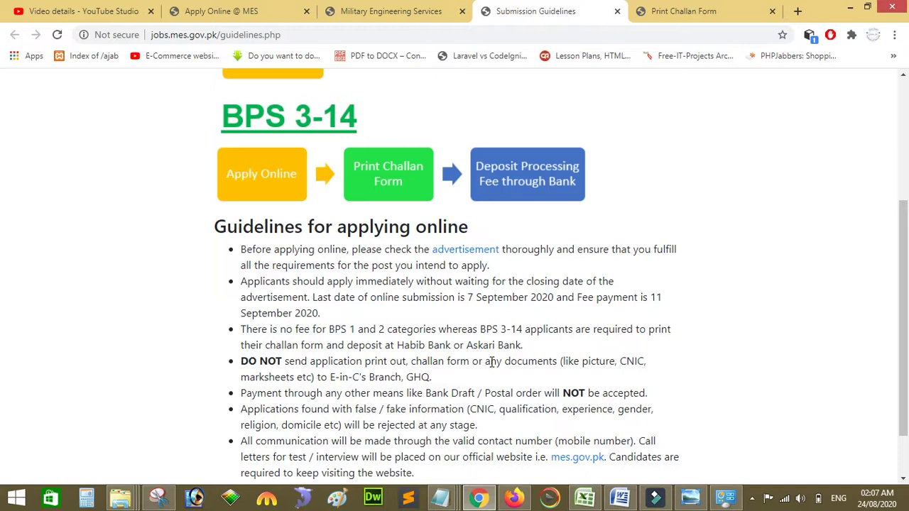
pyautogui.click(163, 401)
pyautogui.scroll(-1, 164, 405)
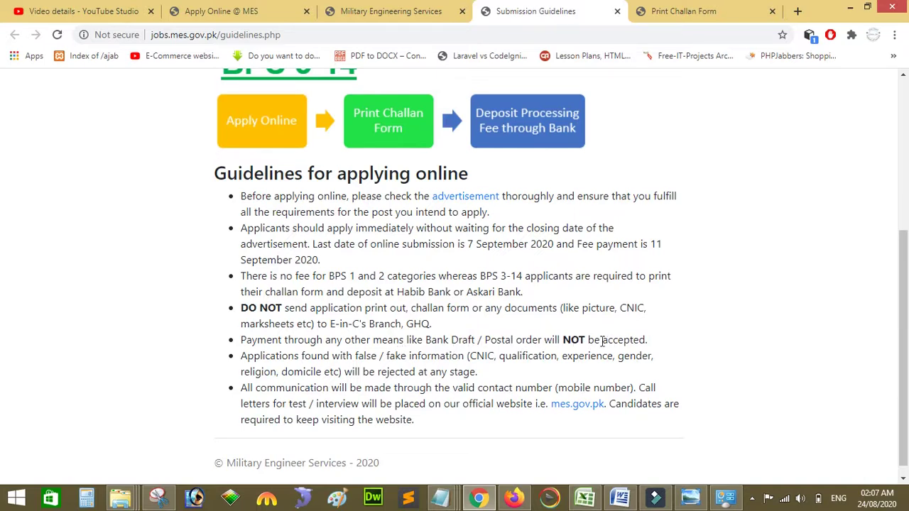
pyautogui.click(649, 341)
# Step: Highlight the valid contact-number requirement in the guidelines, then clear the highlight
pyautogui.moveTo(452, 388); pyautogui.dragTo(612, 388)
pyautogui.click(565, 388)
pyautogui.click(612, 386)
# Step: Scroll the guidelines page and return to the Military Engineering Services home page tab
pyautogui.click(465, 434)
pyautogui.scroll(3, 465, 439)
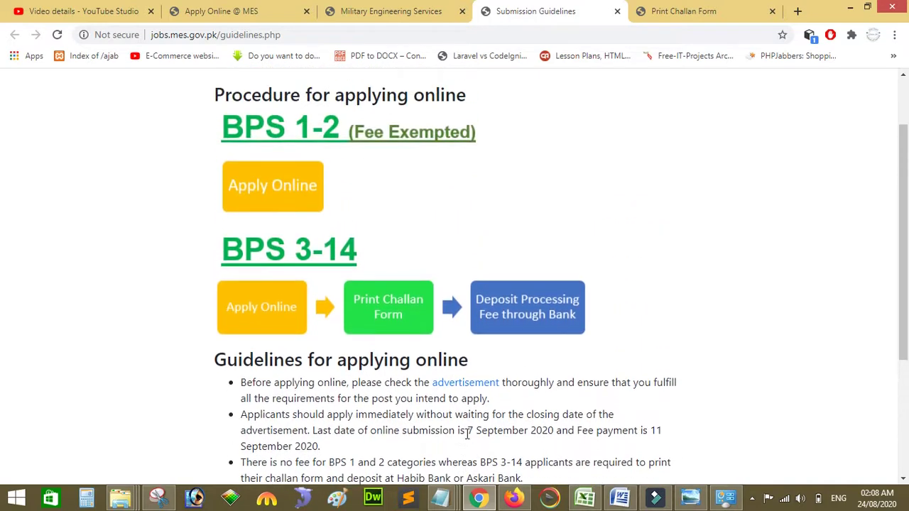
pyautogui.scroll(1, 467, 433)
pyautogui.scroll(-4, 467, 440)
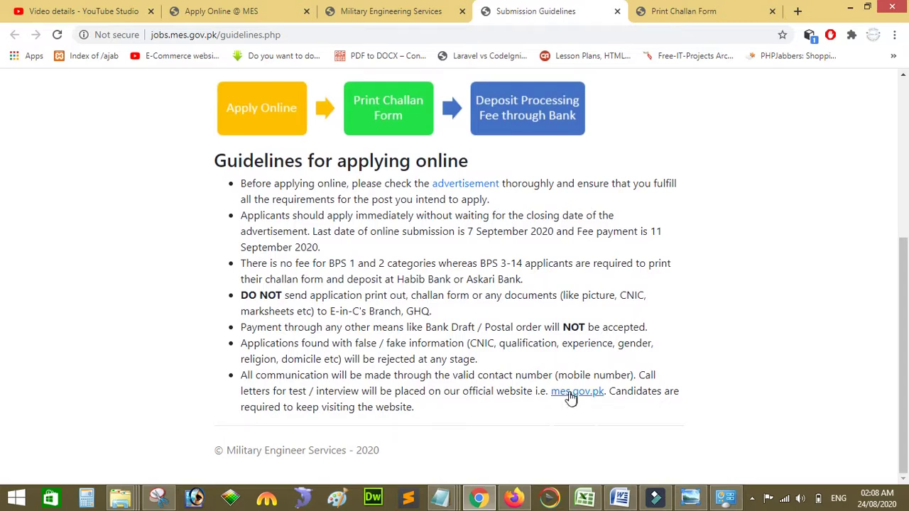
pyautogui.click(369, 5)
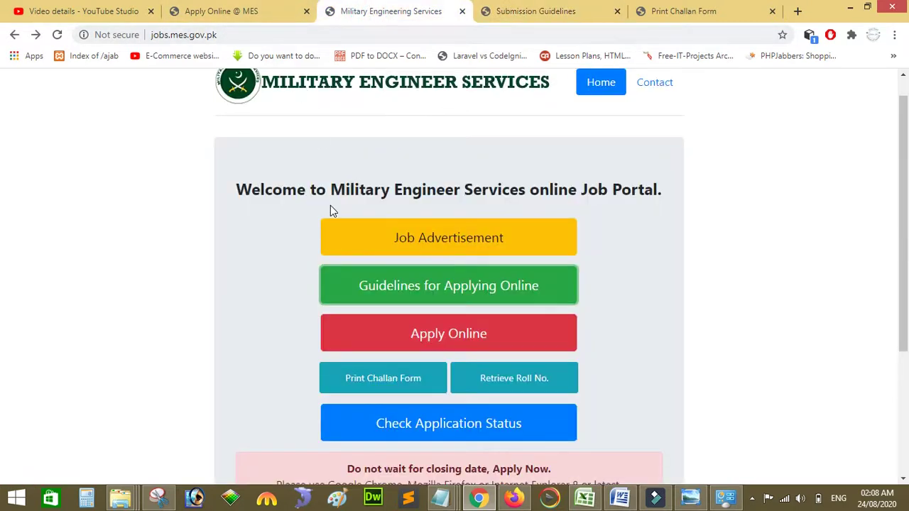
# Step: Open the Apply Online page and point out the mandatory '*' note in the Instructions
pyautogui.click(432, 336)
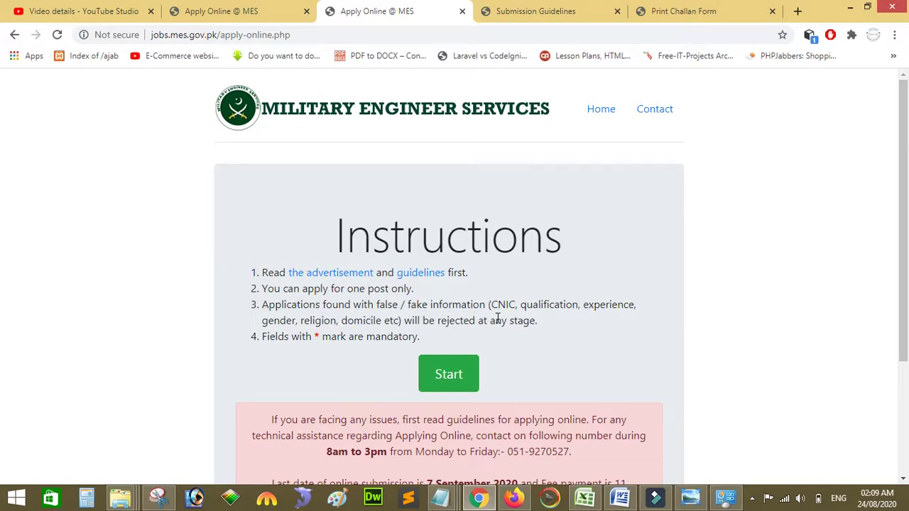
pyautogui.doubleClick(318, 336)
pyautogui.click(324, 348)
# Step: Enter the applicant's CNIC number and choose SINDH RURAL as the domicile
pyautogui.click(450, 375)
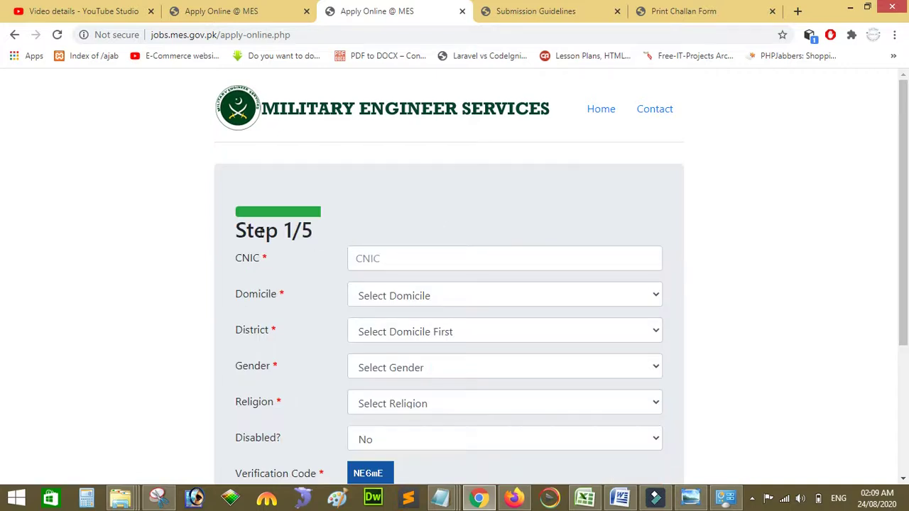
pyautogui.click(373, 259)
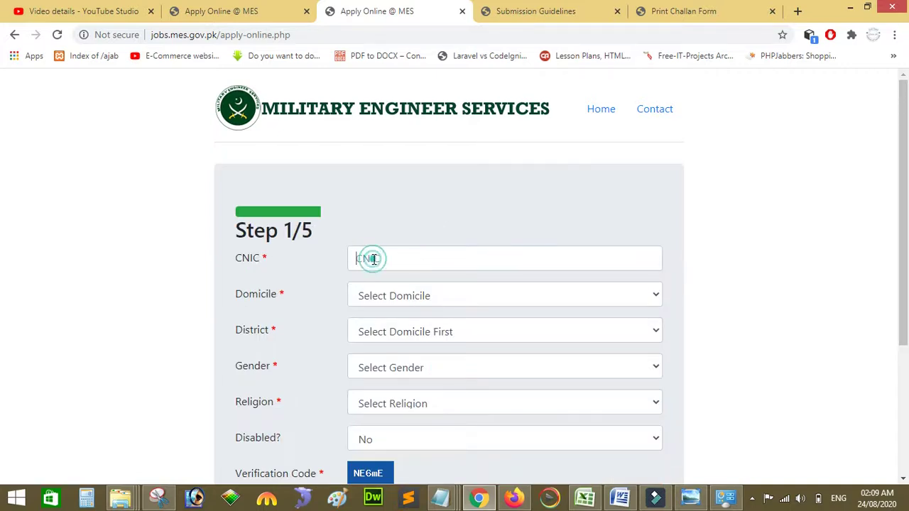
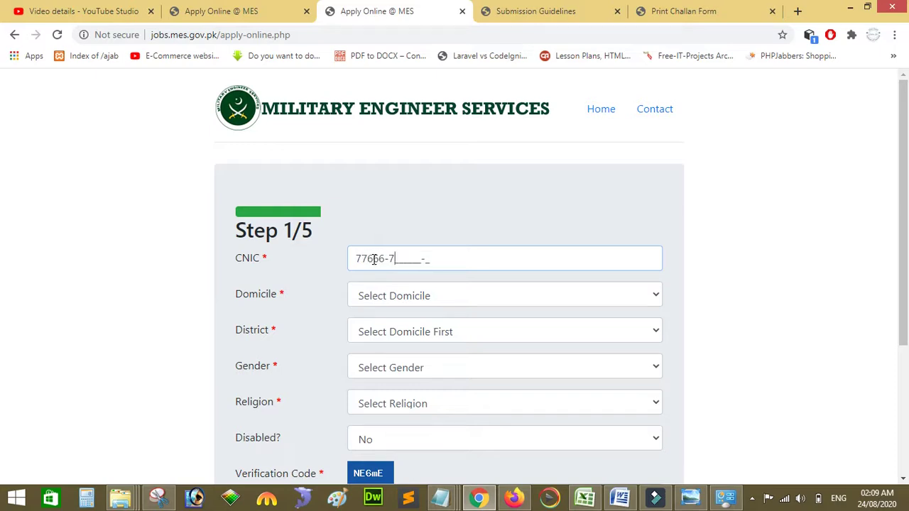
pyautogui.click(409, 297)
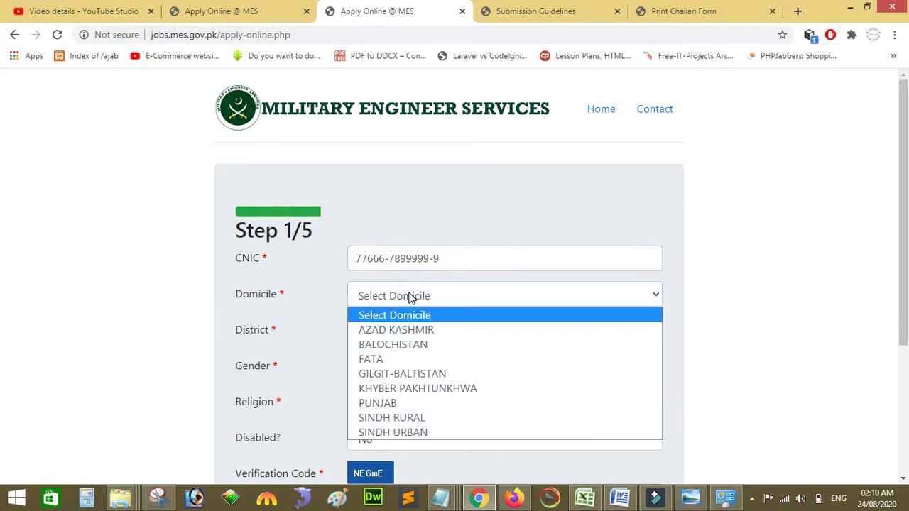
pyautogui.press('Down')
pyautogui.press('Down')
pyautogui.press('Up')
pyautogui.press('Down')
pyautogui.press('Down')
pyautogui.press('Down')
pyautogui.press('Down')
pyautogui.press('Down')
pyautogui.press('Down')
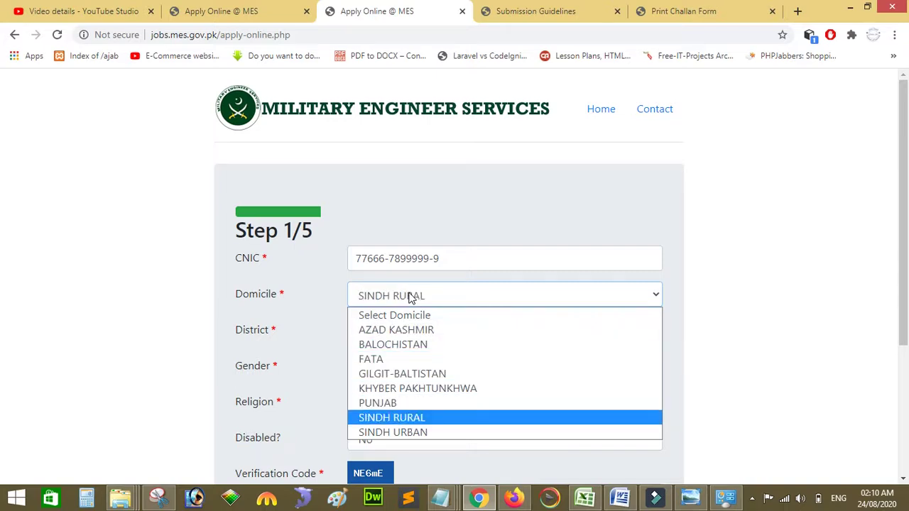
pyautogui.press('Return')
# Step: Select KARACHI EAST (R) as the district and Male as the gender
pyautogui.click(436, 333)
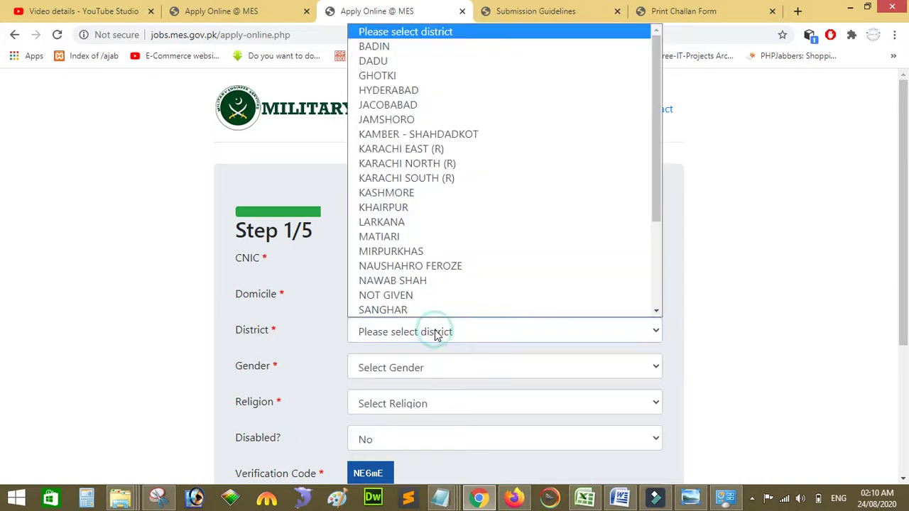
pyautogui.press('Down')
pyautogui.press('Down')
pyautogui.press('Up')
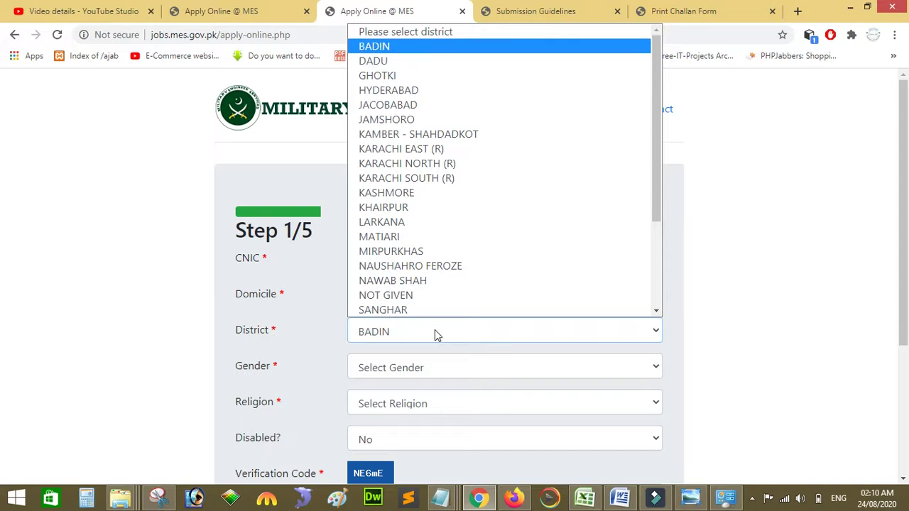
pyautogui.press('Down')
pyautogui.press('Down')
pyautogui.press('Down')
pyautogui.press('Down')
pyautogui.press('Down')
pyautogui.press('Down')
pyautogui.press('Down')
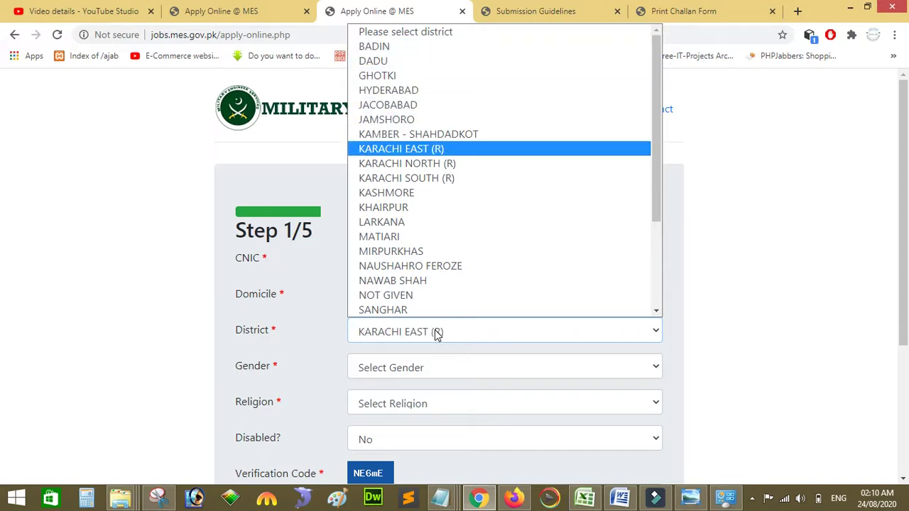
pyautogui.press('Down')
pyautogui.press('Down')
pyautogui.press('Down')
pyautogui.press('Up')
pyautogui.press('Up')
pyautogui.press('Up')
pyautogui.press('Return')
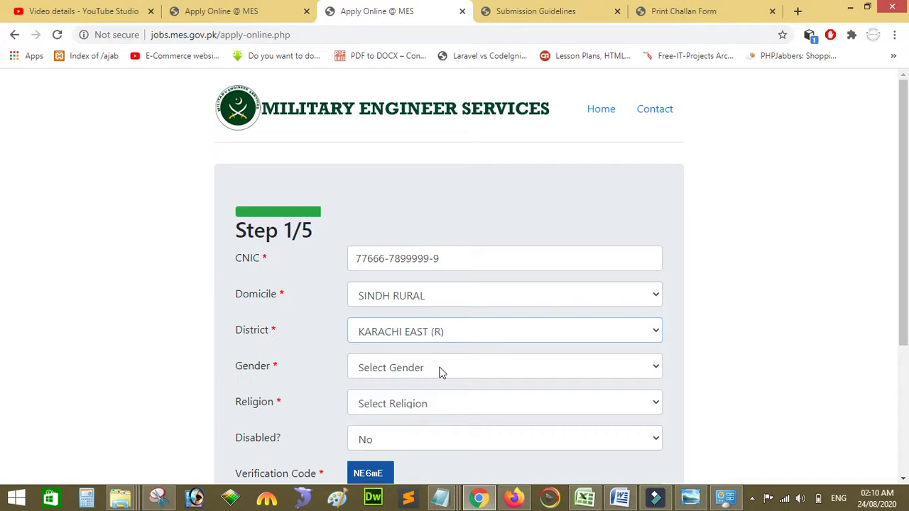
pyautogui.click(434, 367)
pyautogui.press('Down')
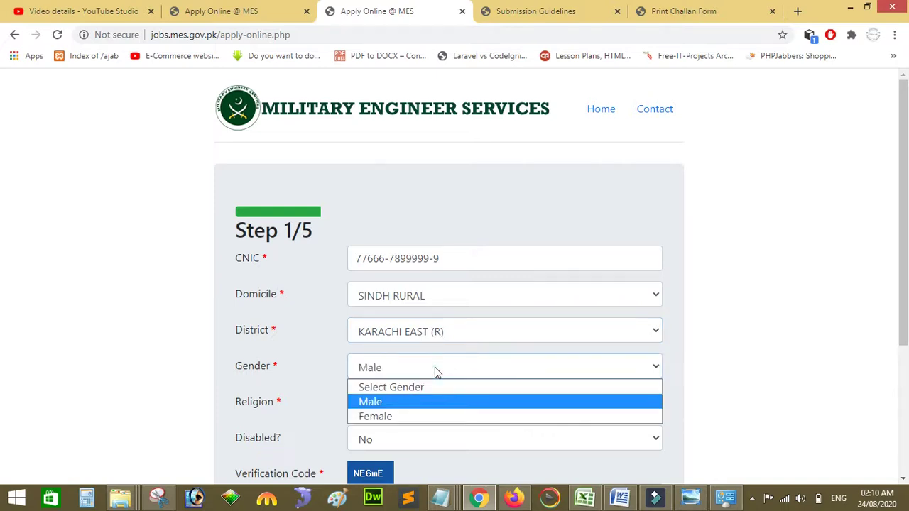
pyautogui.press('Return')
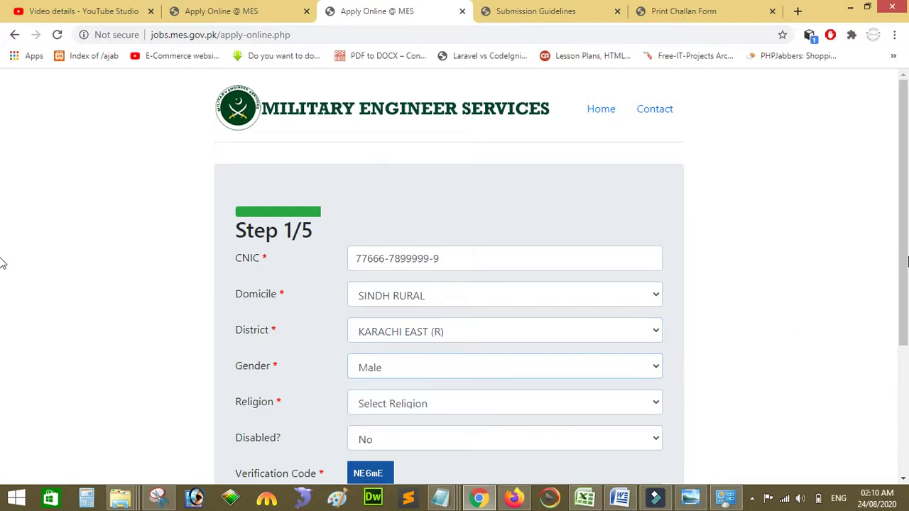
# Step: Set the religion to Muslim and keep No for disability
pyautogui.scroll(-2, 2, 260)
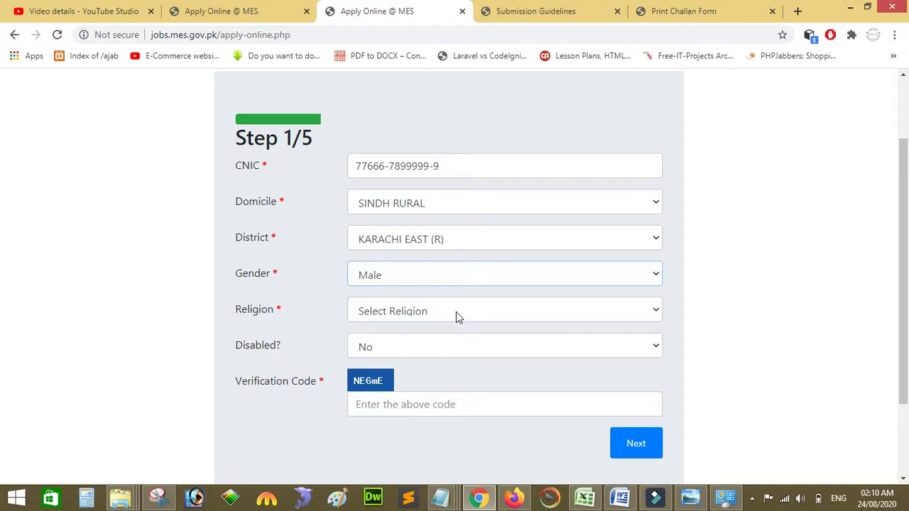
pyautogui.click(452, 315)
pyautogui.press('Down')
pyautogui.press('Down')
pyautogui.press('Down')
pyautogui.press('Up')
pyautogui.press('Up')
pyautogui.press('Up')
pyautogui.press('Down')
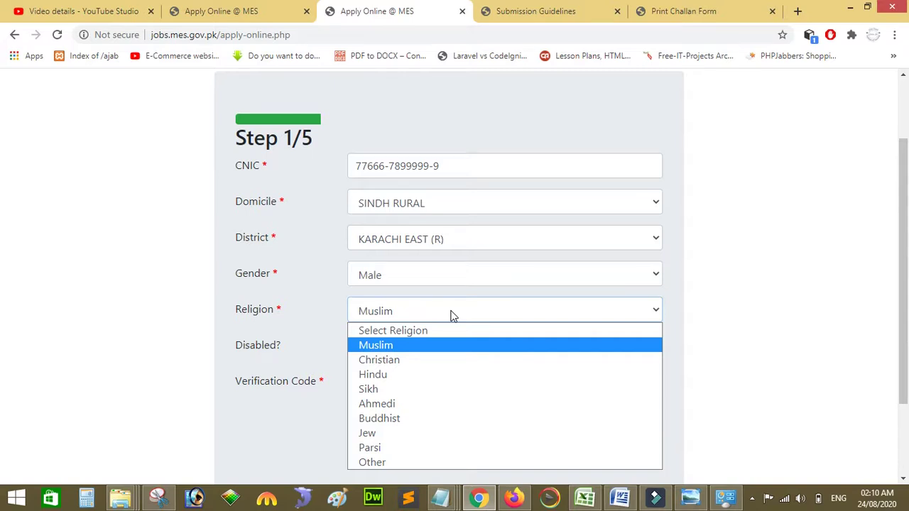
pyautogui.press('Return')
pyautogui.click(386, 350)
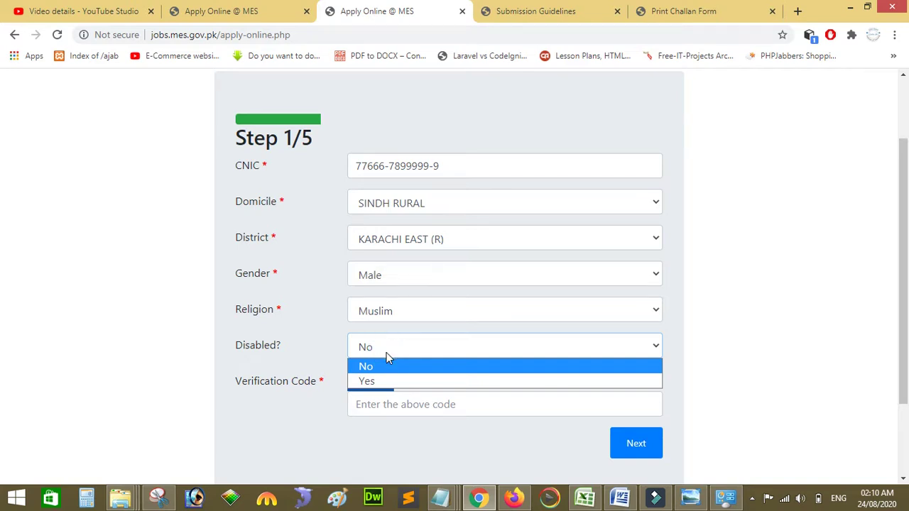
pyautogui.click(382, 365)
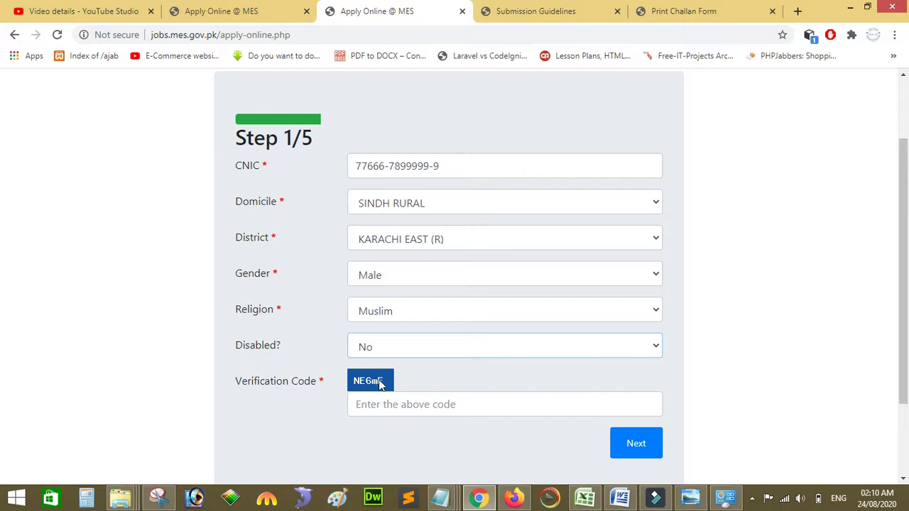
# Step: Enter the displayed verification code and advance to Step 2/5
pyautogui.click(389, 404)
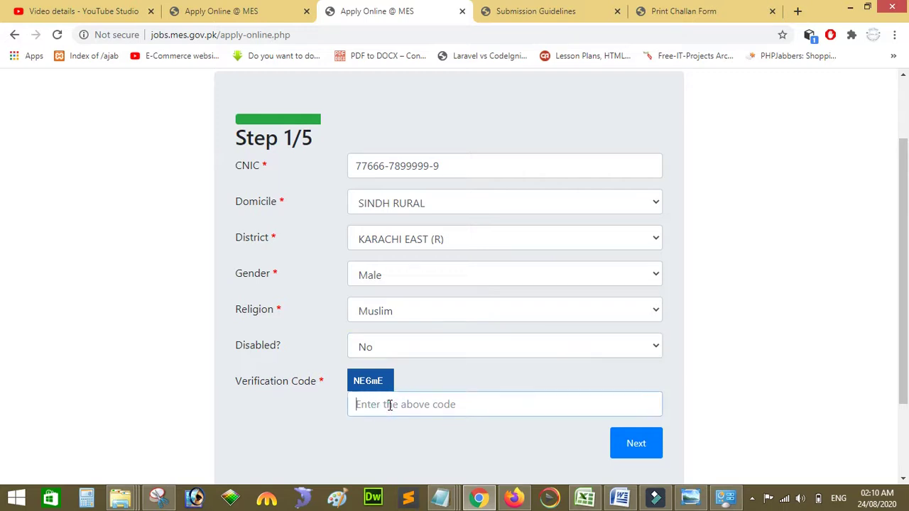
pyautogui.write('N')
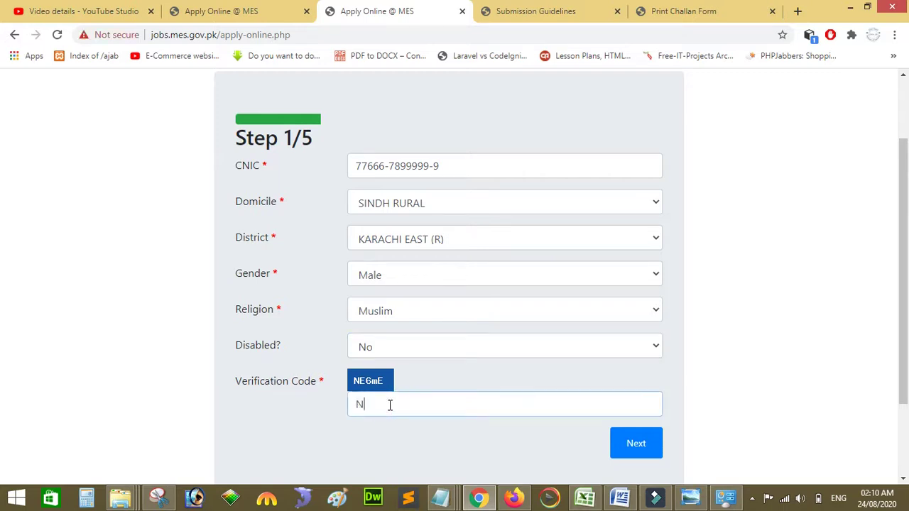
pyautogui.write('E6mE')
pyautogui.click(645, 442)
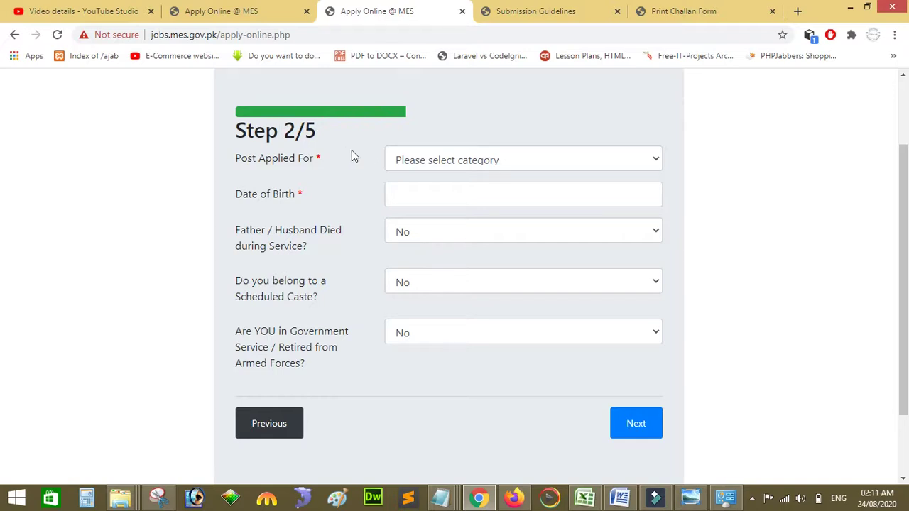
# Step: Choose Head Clerk as the post and set the birth date to 01/01/2000
pyautogui.click(440, 163)
pyautogui.press('Down')
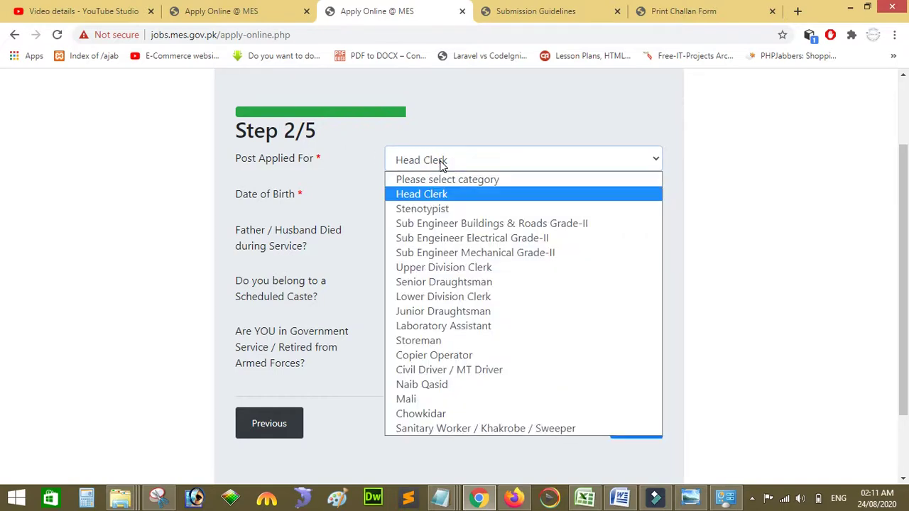
pyautogui.press('Return')
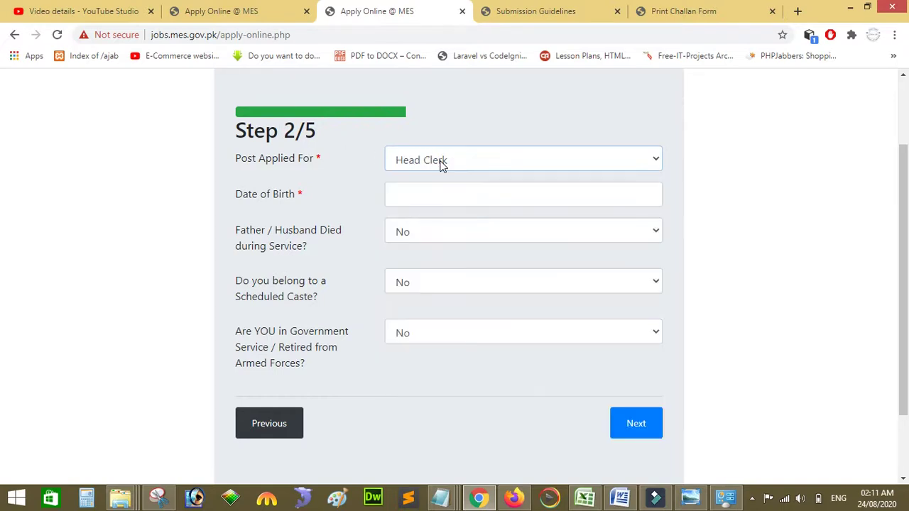
pyautogui.click(440, 195)
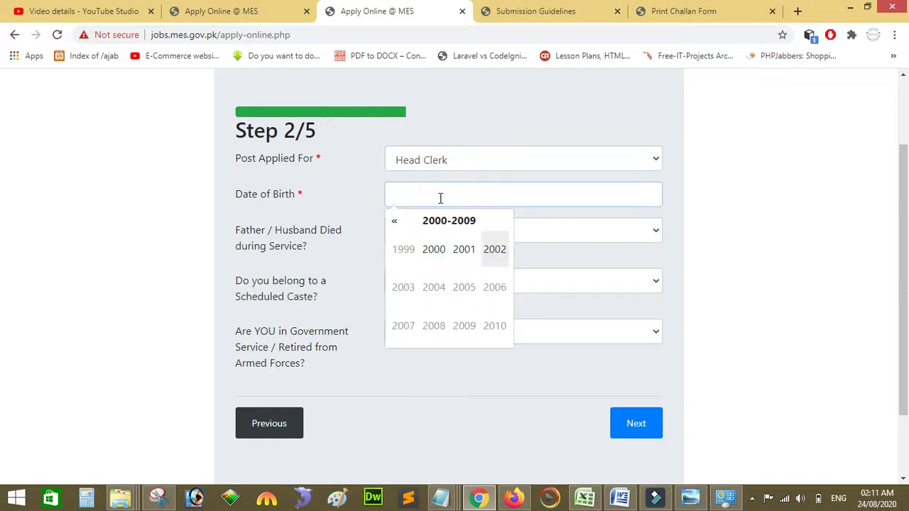
pyautogui.click(433, 252)
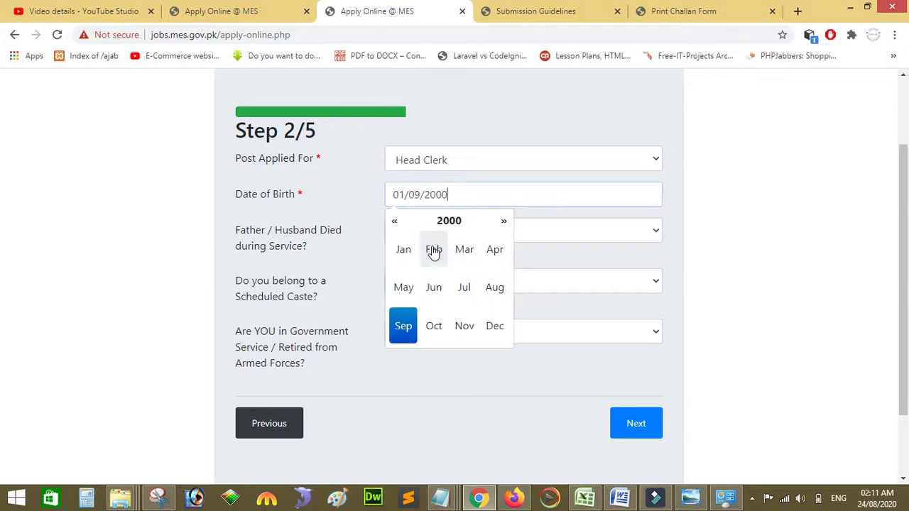
pyautogui.click(406, 254)
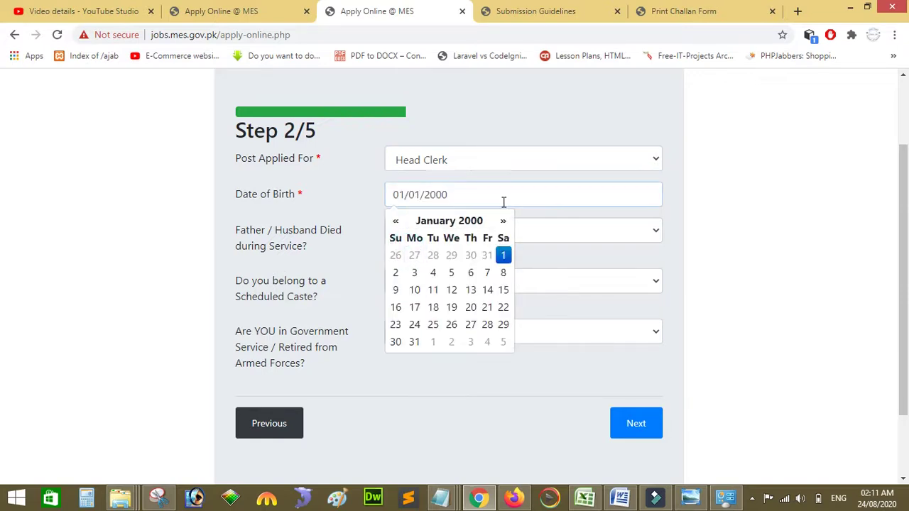
# Step: Keep No for father/husband died in service and Scheduled Caste, and continue to Step 3/5
pyautogui.click(564, 237)
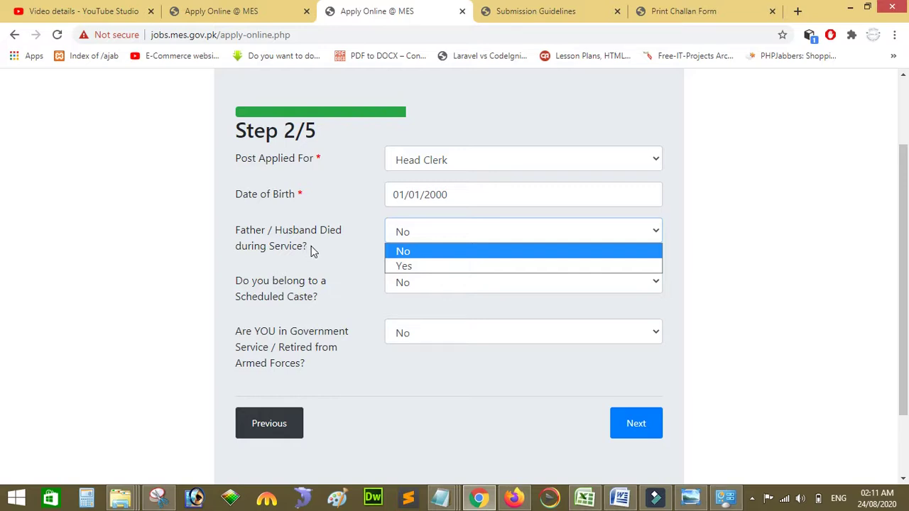
pyautogui.click(398, 253)
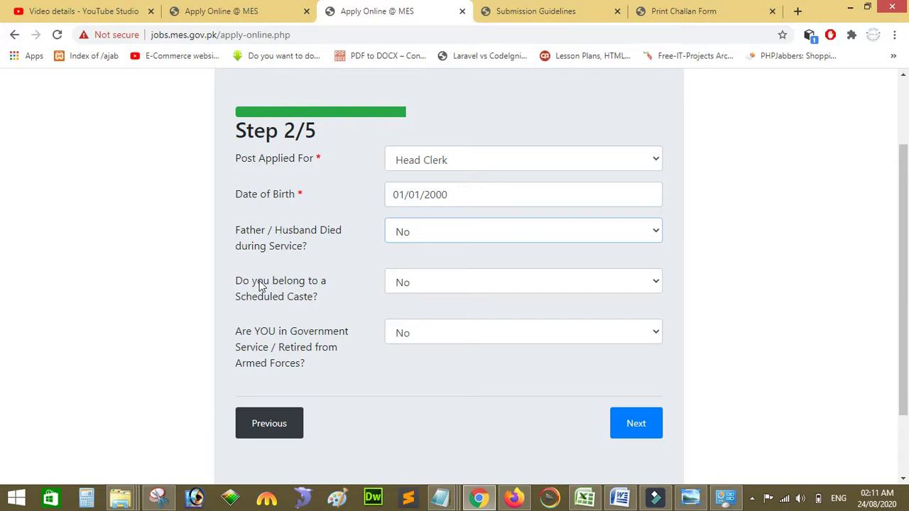
pyautogui.click(421, 286)
pyautogui.click(420, 284)
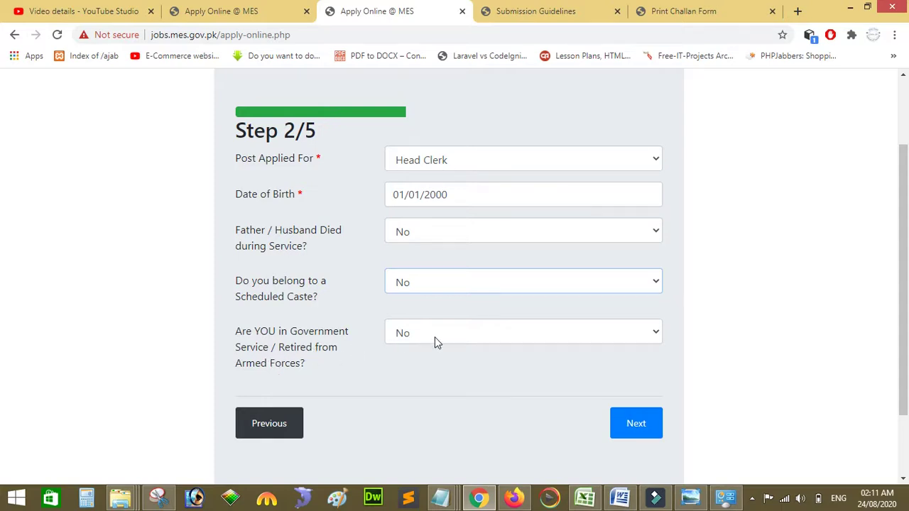
pyautogui.click(637, 425)
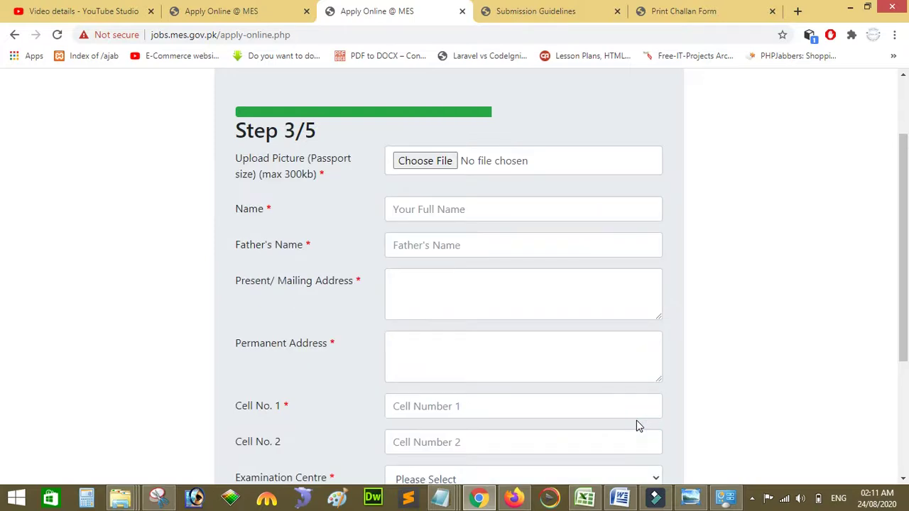
pyautogui.click(426, 162)
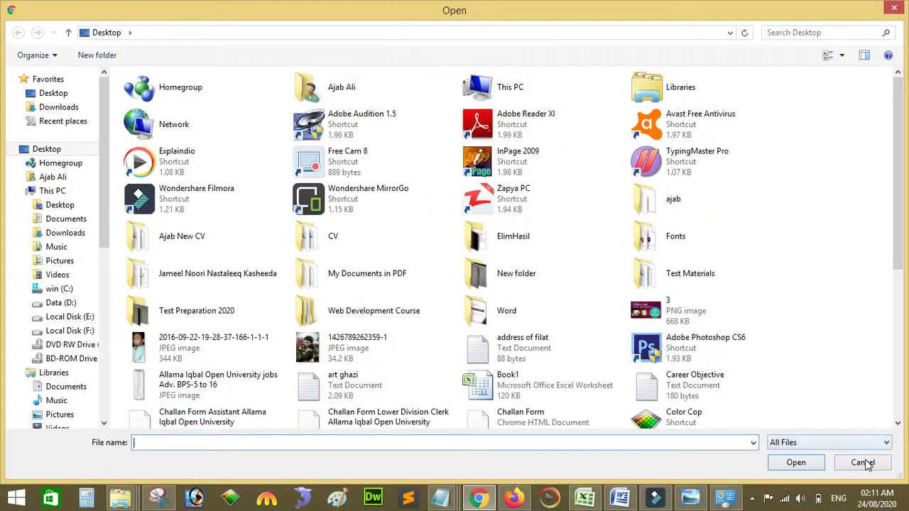
pyautogui.click(863, 463)
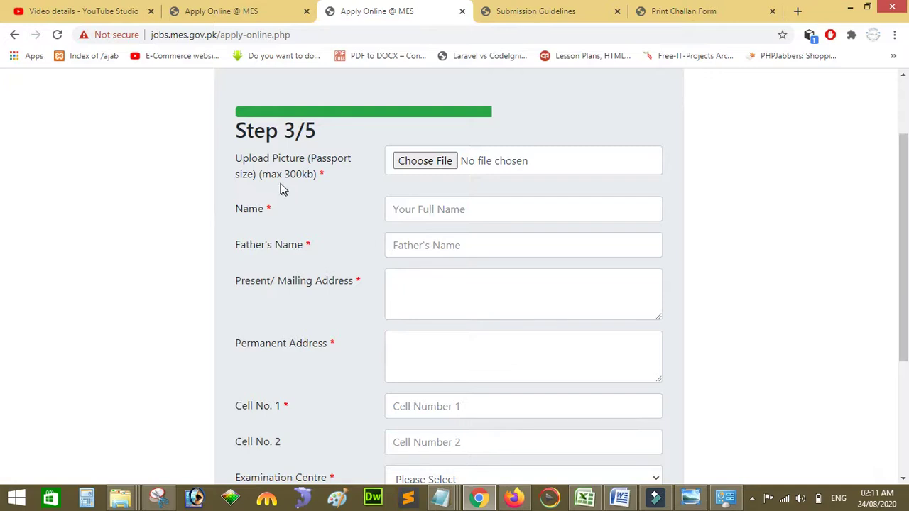
pyautogui.click(420, 165)
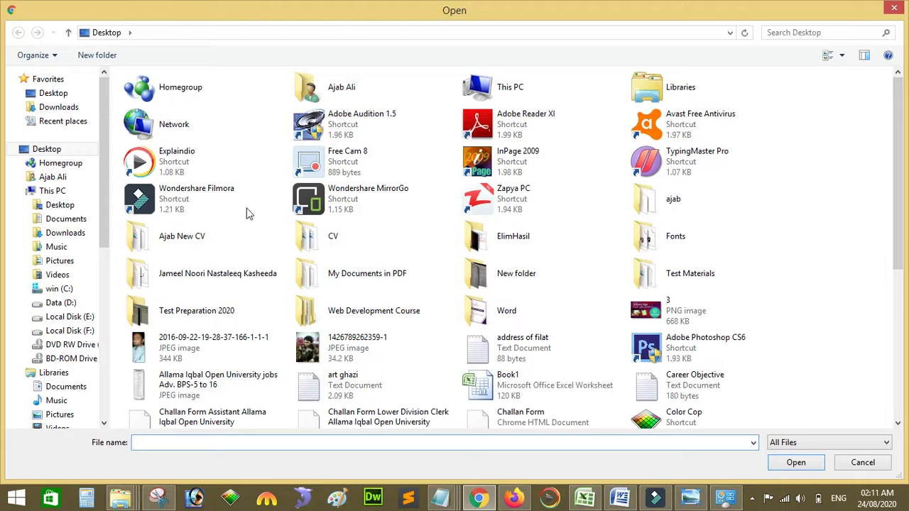
pyautogui.doubleClick(334, 344)
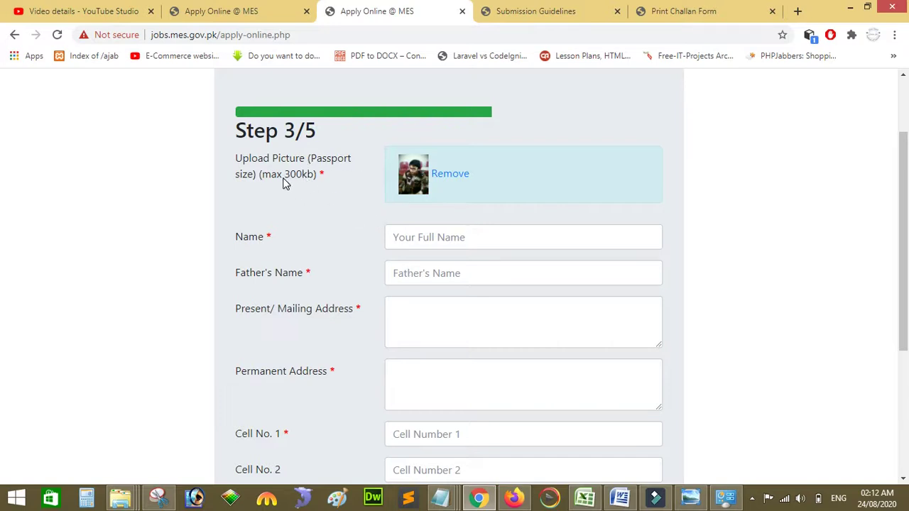
# Step: Fill in the applicant's name, father's name, mailing address and permanent address
pyautogui.click(425, 238)
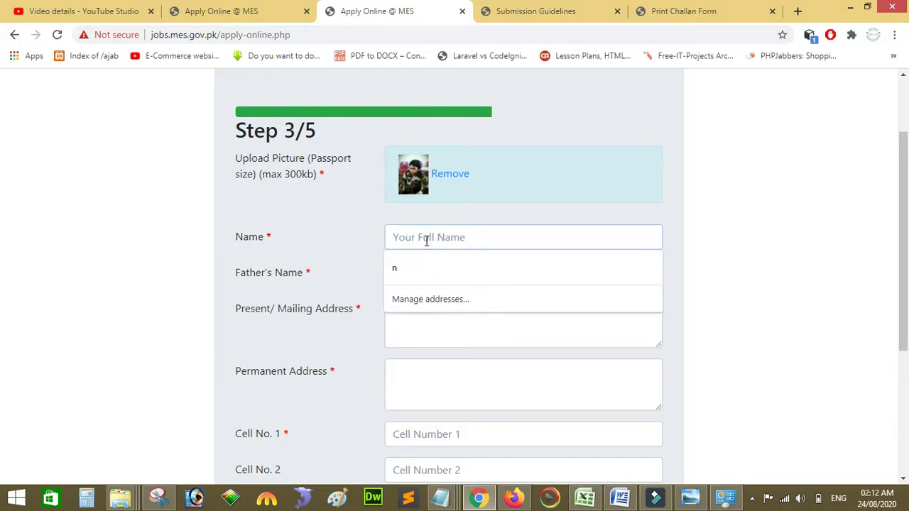
pyautogui.write('s')
pyautogui.press('BackSpace')
pyautogui.write('abc')
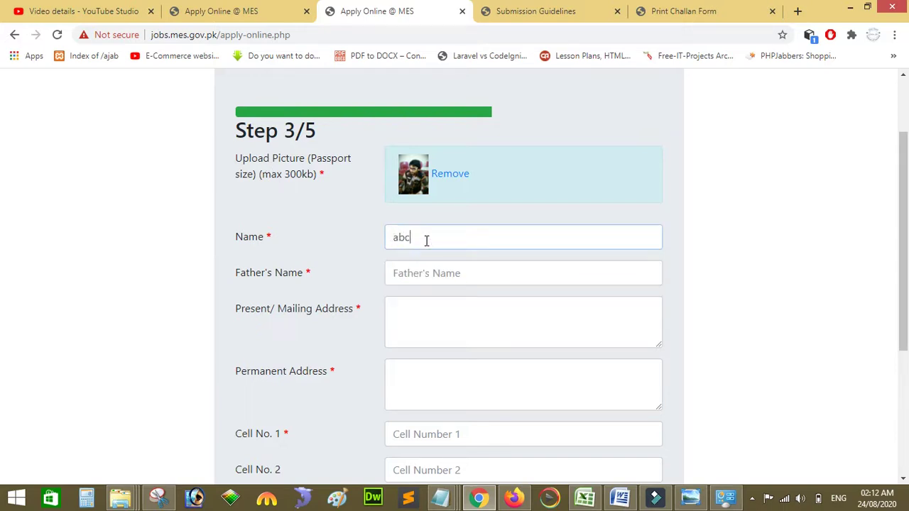
pyautogui.click(431, 267)
pyautogui.write('xyz')
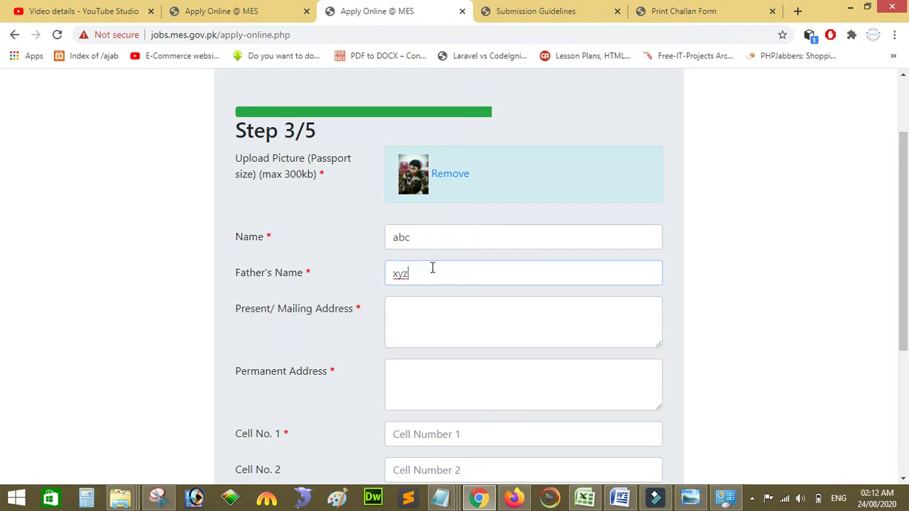
pyautogui.click(450, 321)
pyautogui.write('fefefejfiejfi')
pyautogui.click(452, 376)
pyautogui.write('fefeofefeofj')
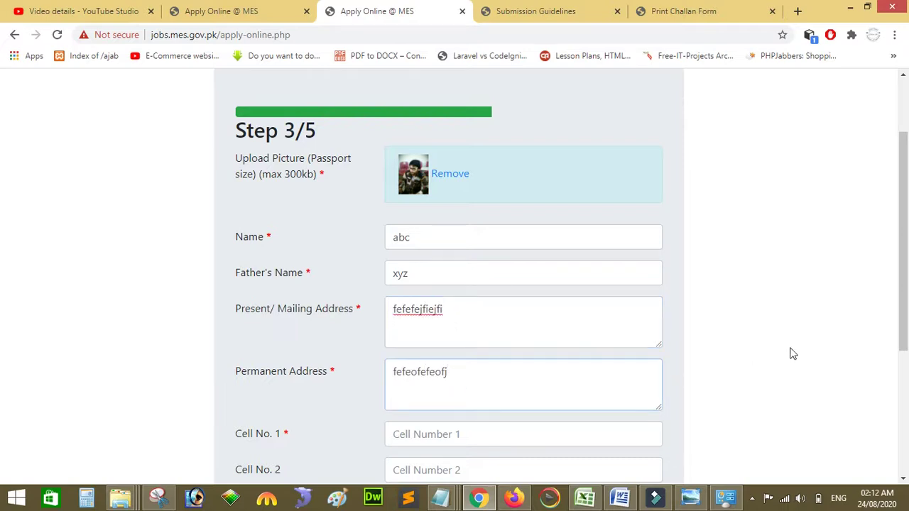
# Step: Enter both cell numbers, choose Karachi as examination centre, and continue to Step 4/5
pyautogui.scroll(-2, 553, 323)
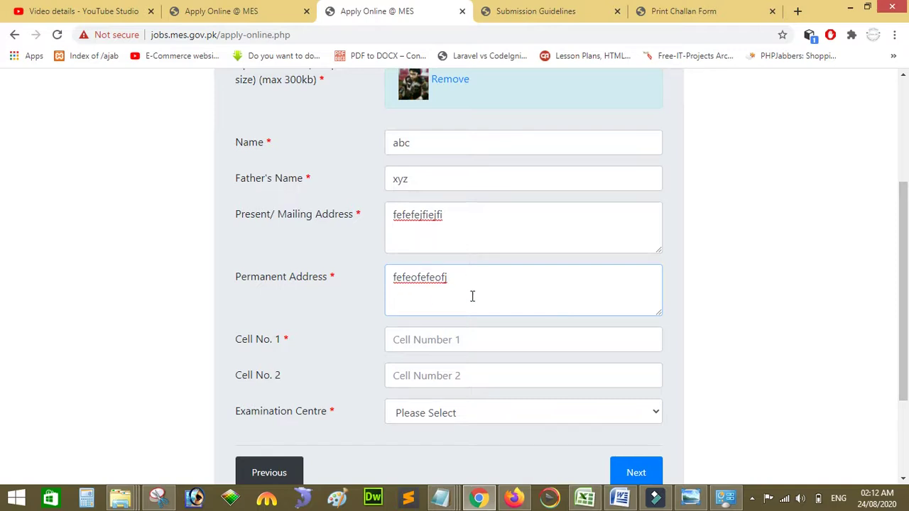
pyautogui.click(424, 335)
pyautogui.write('998766655')
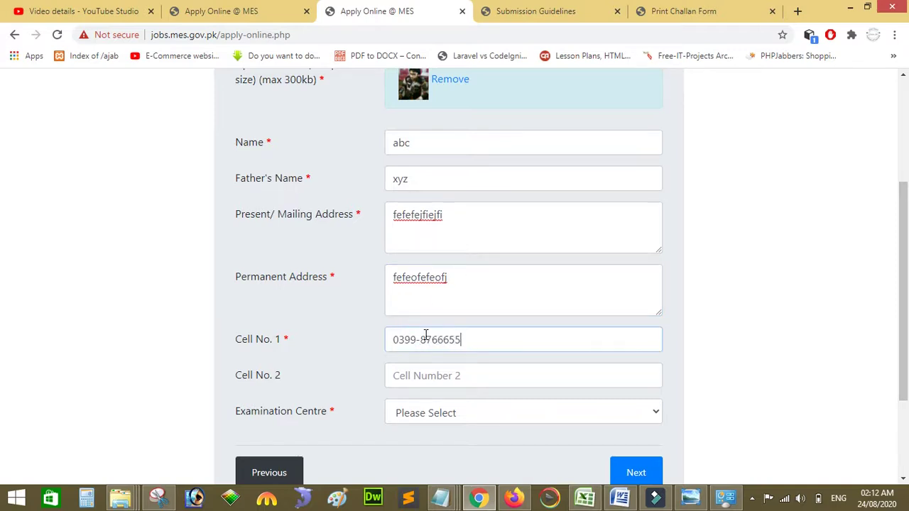
pyautogui.click(438, 380)
pyautogui.write('88-8766665')
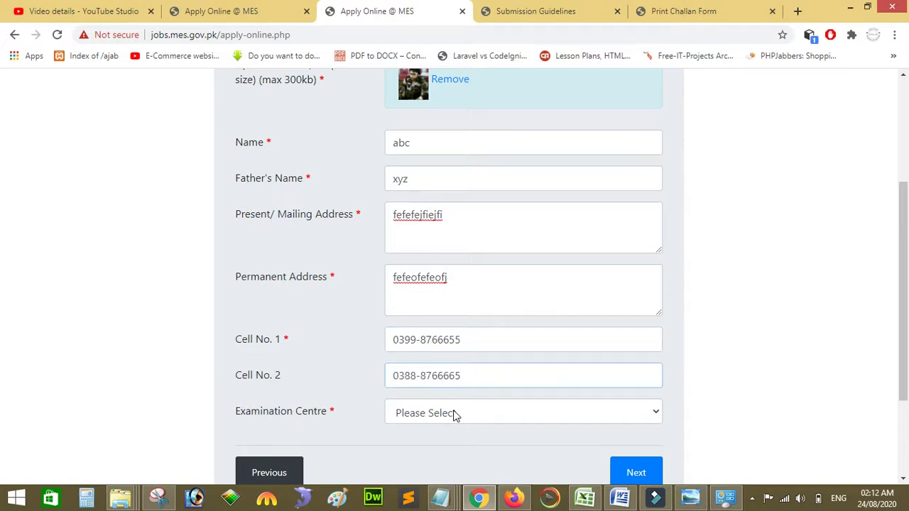
pyautogui.click(455, 415)
pyautogui.press('Down')
pyautogui.press('Down')
pyautogui.press('Down')
pyautogui.press('Down')
pyautogui.press('Down')
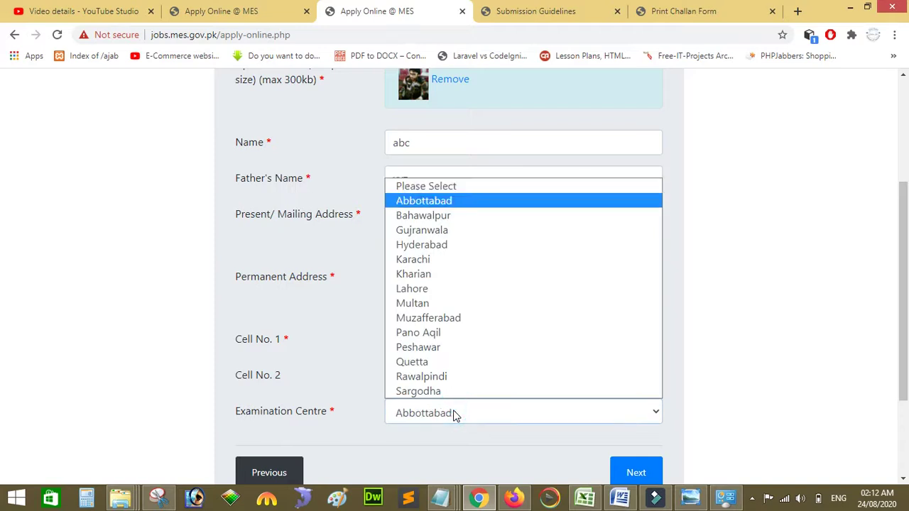
pyautogui.press('Down')
pyautogui.press('Down')
pyautogui.press('Up')
pyautogui.press('Up')
pyautogui.press('Up')
pyautogui.press('Down')
pyautogui.press('Return')
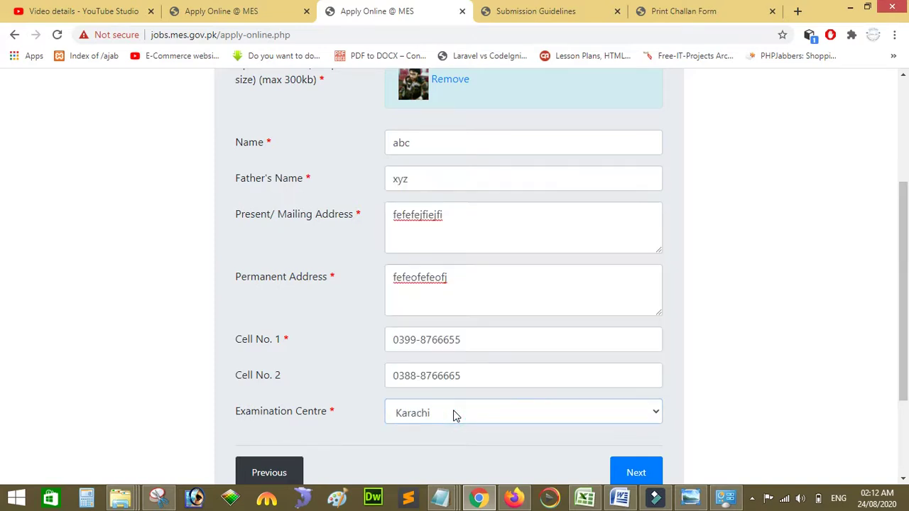
pyautogui.click(629, 478)
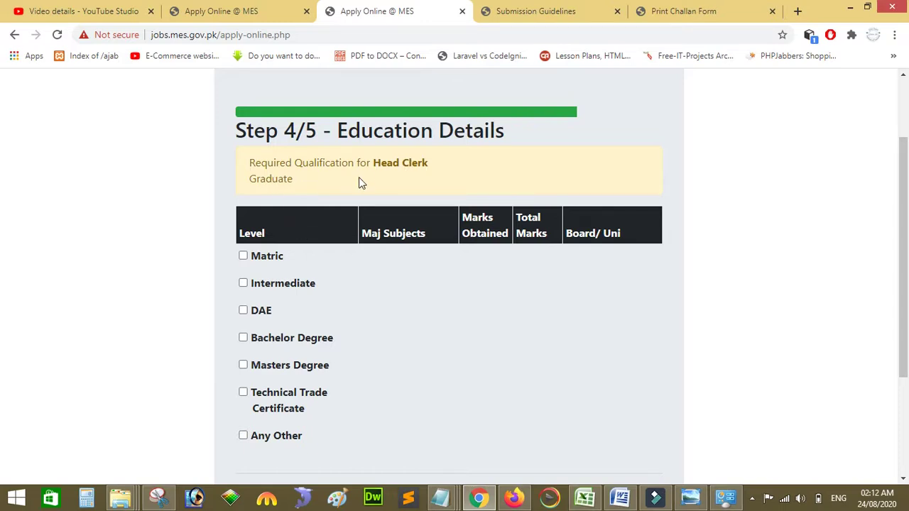
# Step: Add Matric and Intermediate rows and choose Science as the Matric major
pyautogui.click(243, 257)
pyautogui.click(244, 283)
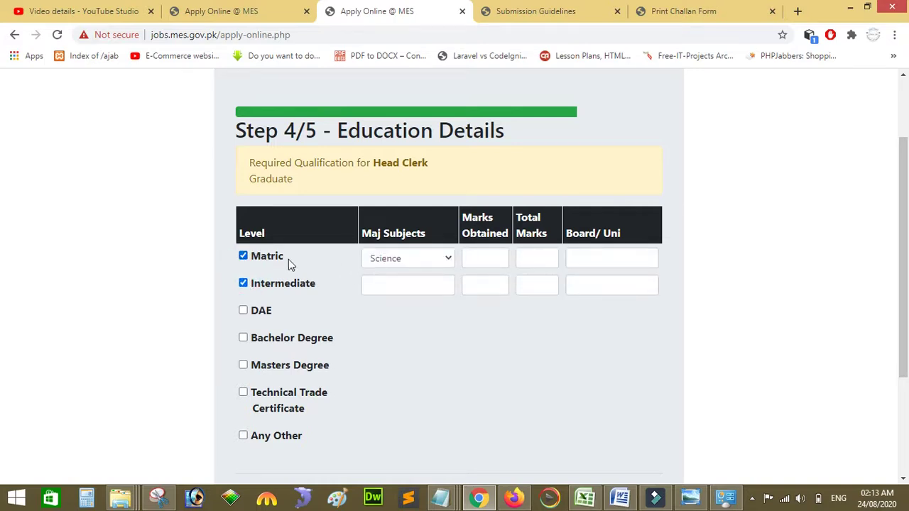
pyautogui.click(385, 261)
# Step: Enter Matric marks 600 of 850 with board BISE Hyderabad
pyautogui.click(488, 259)
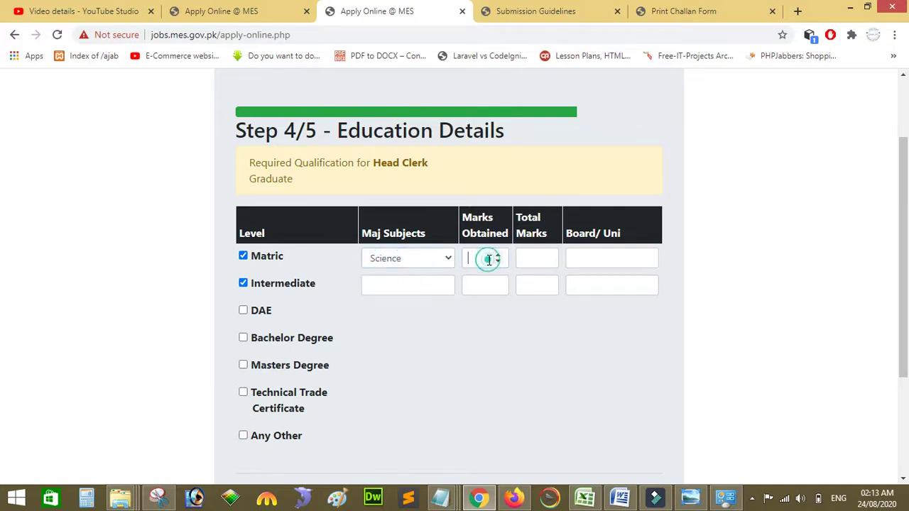
pyautogui.write('600')
pyautogui.click(525, 258)
pyautogui.write('850')
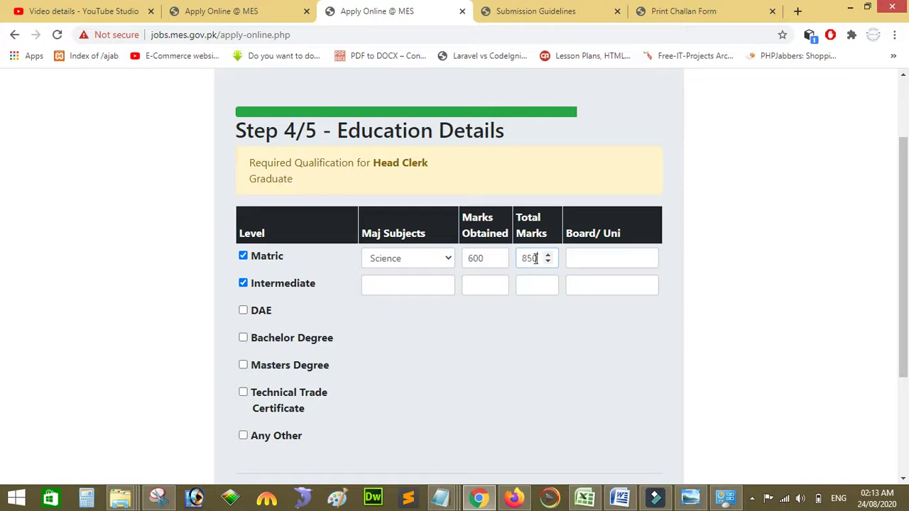
pyautogui.click(576, 259)
pyautogui.write('BISE')
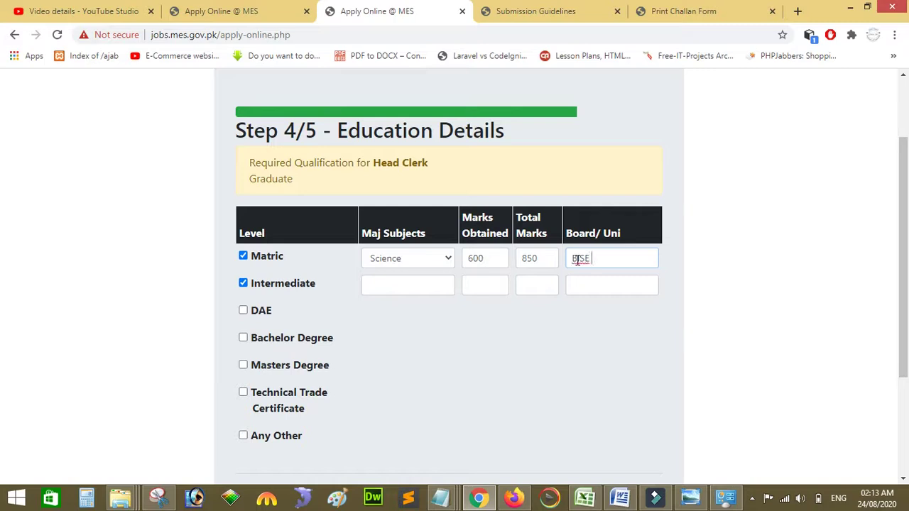
pyautogui.write(' Hyderaba')
pyautogui.press('BackSpace')
pyautogui.write('ba')
pyautogui.moveTo(590, 259); pyautogui.dragTo(571, 260)
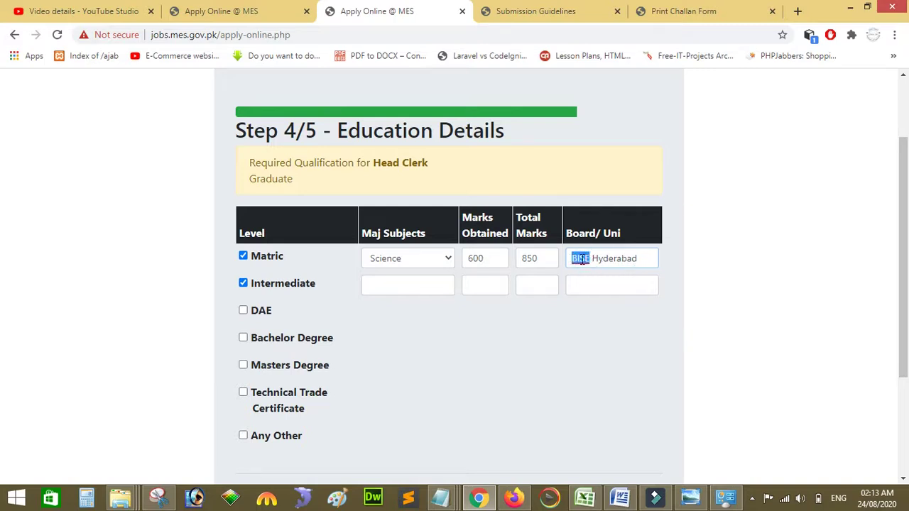
pyautogui.click(601, 260)
# Step: Enter Intermediate major Pre Engineering with 800 of 1100 marks
pyautogui.click(374, 291)
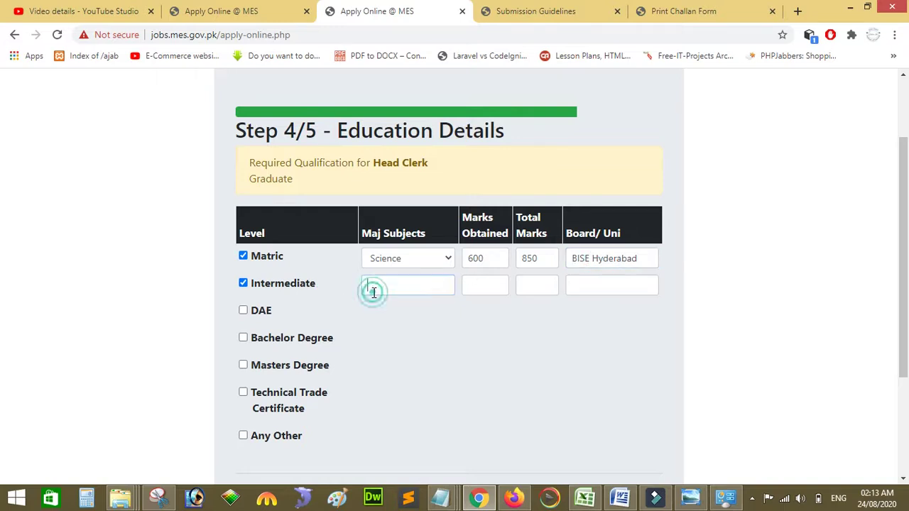
pyautogui.write('Pre Engineering')
pyautogui.click(481, 290)
pyautogui.write('800')
pyautogui.click(520, 286)
pyautogui.write('100')
pyautogui.press('BackSpace')
pyautogui.write('100')
# Step: Copy 'BISE Hyderabad' from the Matric row into the Intermediate board field
pyautogui.click(585, 285)
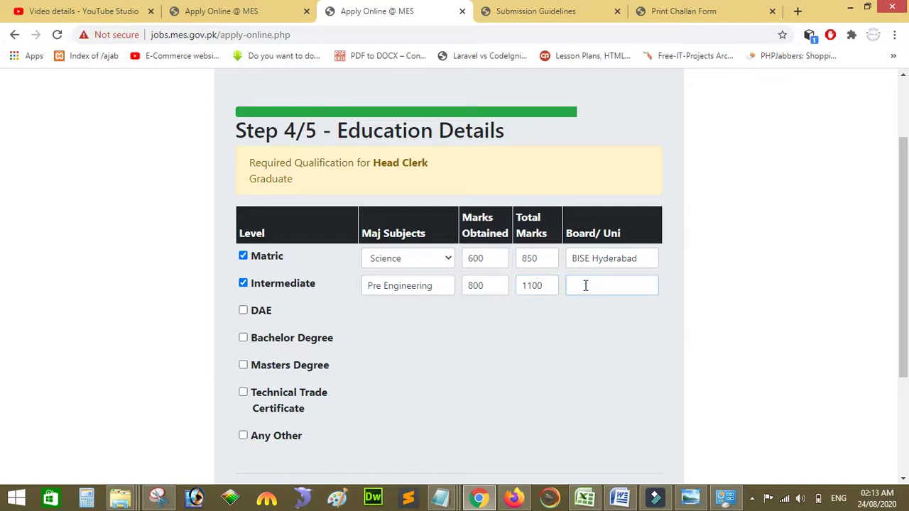
pyautogui.write('BISE hyer')
pyautogui.press('BackSpace')
pyautogui.press('BackSpace')
pyautogui.press('BackSpace')
pyautogui.press('BackSpace')
pyautogui.moveTo(649, 259); pyautogui.dragTo(557, 257)
pyautogui.hotkey('ctrl', 'c')
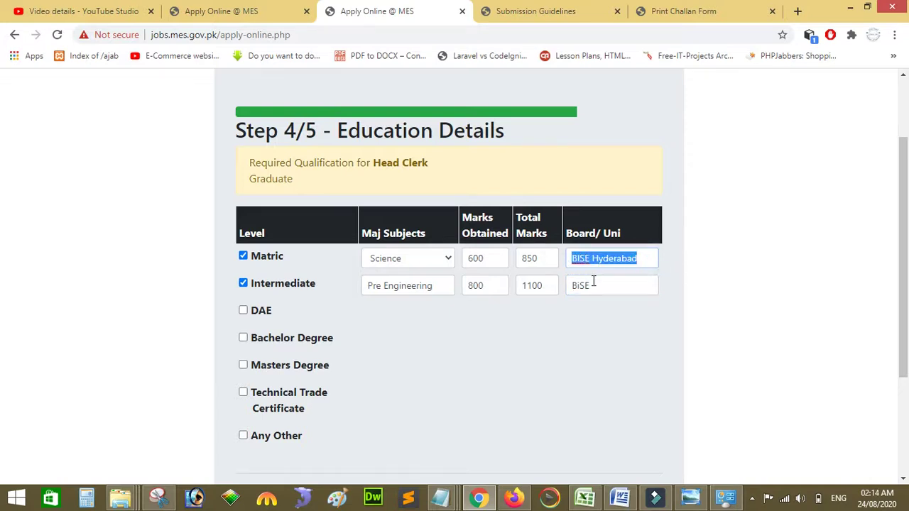
pyautogui.doubleClick(596, 285)
pyautogui.hotkey('ctrl', 'v')
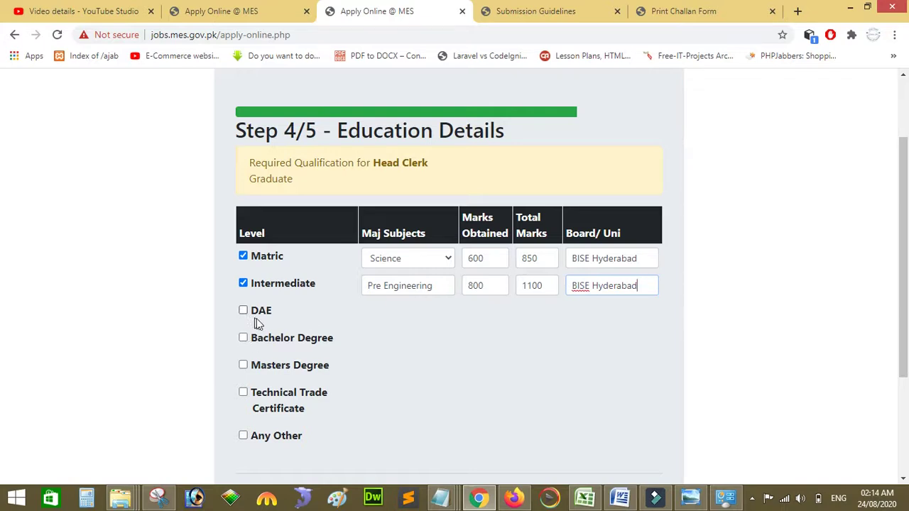
# Step: Add a Bachelor Degree row: BSIT, 4300 of 6600 marks, board sINGHDDDD
pyautogui.click(242, 338)
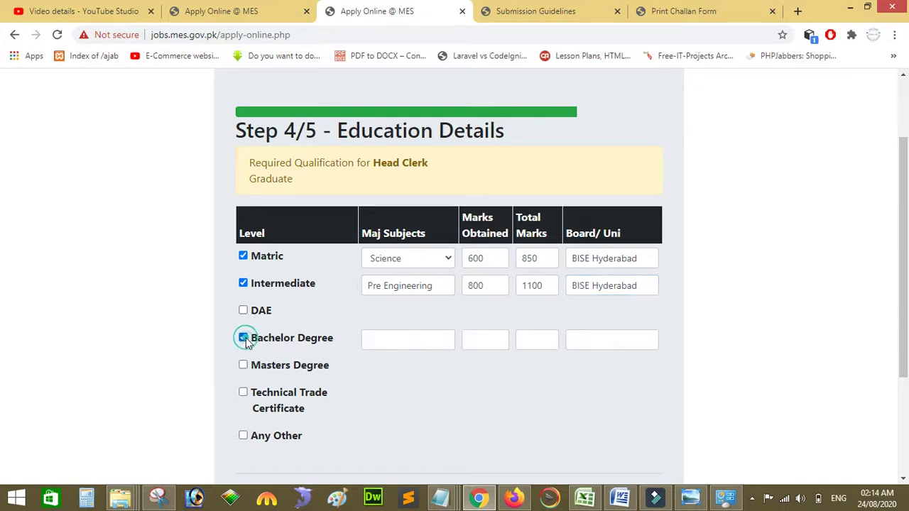
pyautogui.click(373, 334)
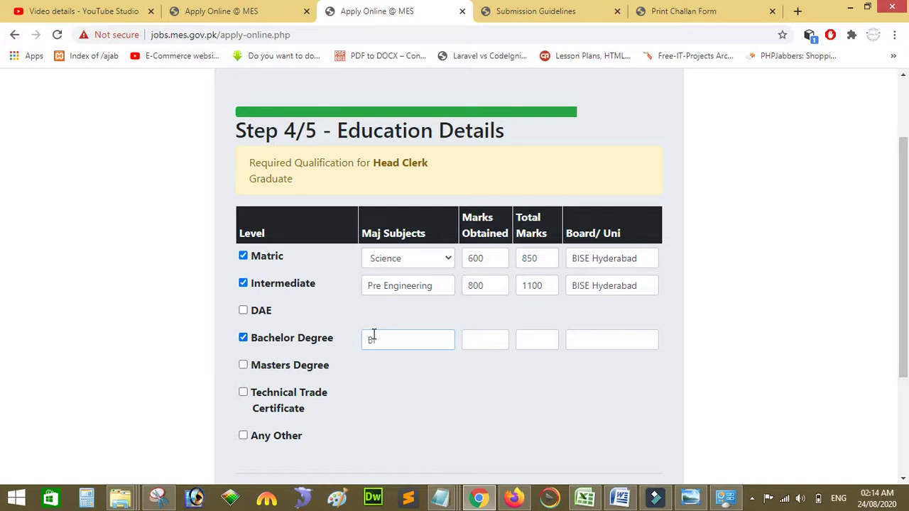
pyautogui.write('BSIT')
pyautogui.click(477, 347)
pyautogui.write('4300')
pyautogui.click(526, 342)
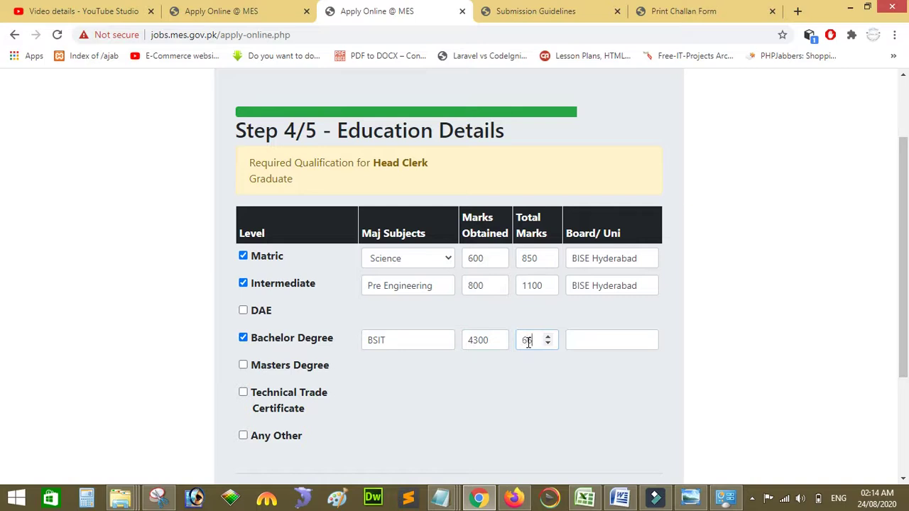
pyautogui.write('6600')
pyautogui.click(591, 345)
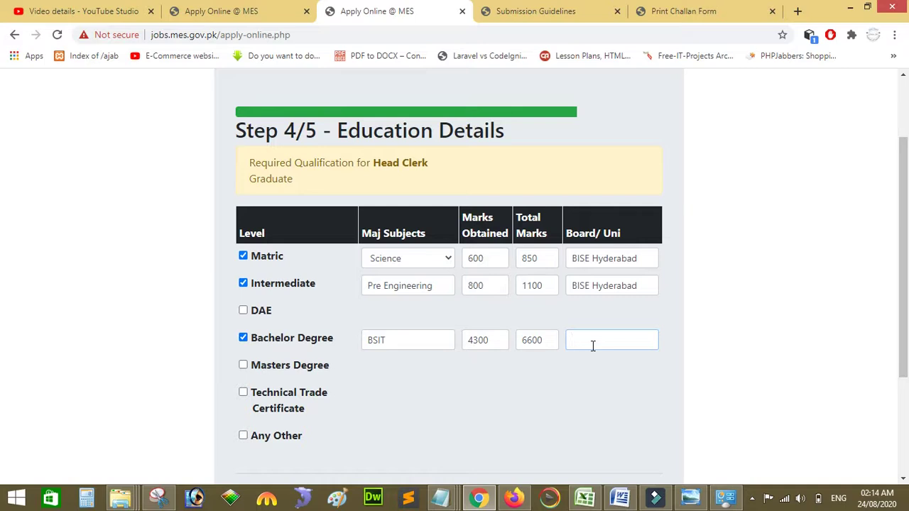
pyautogui.write('sINGHDDDD')
# Step: Leave Any Other unchecked and continue to the experience details step
pyautogui.moveTo(906, 279); pyautogui.dragTo(906, 339)
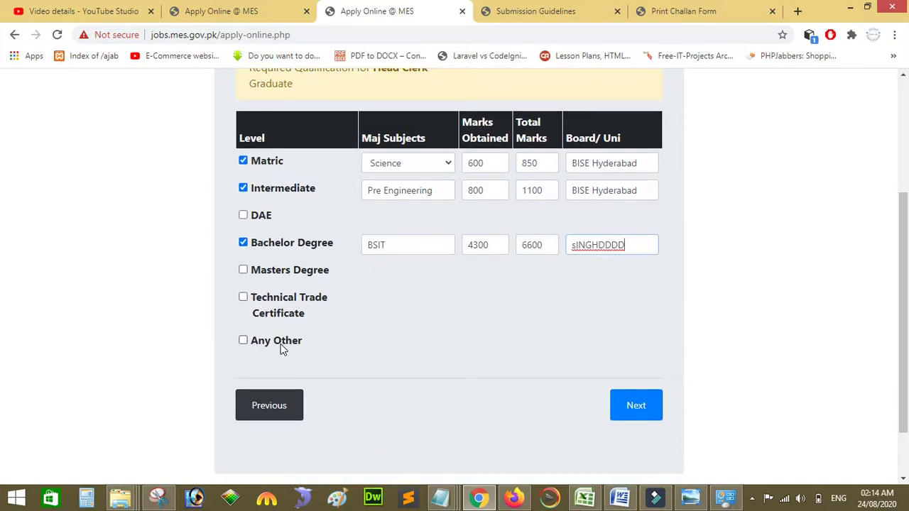
pyautogui.click(243, 340)
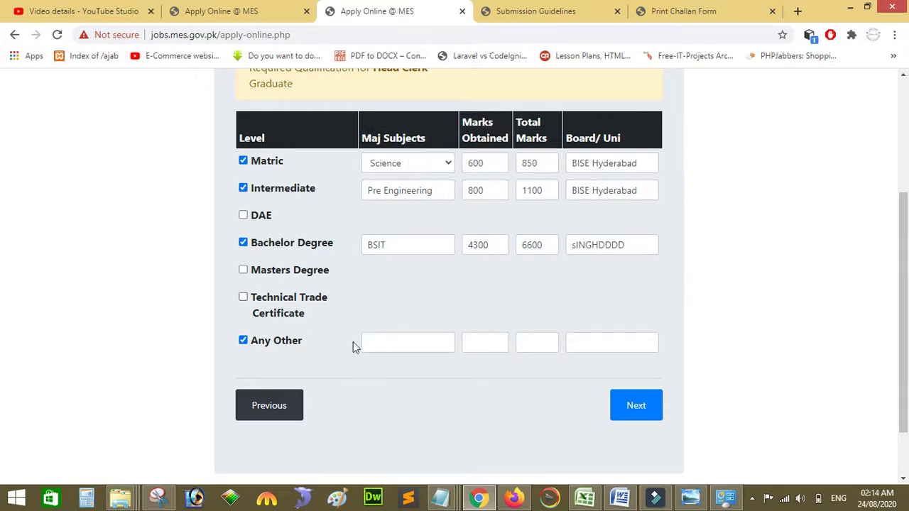
pyautogui.click(271, 345)
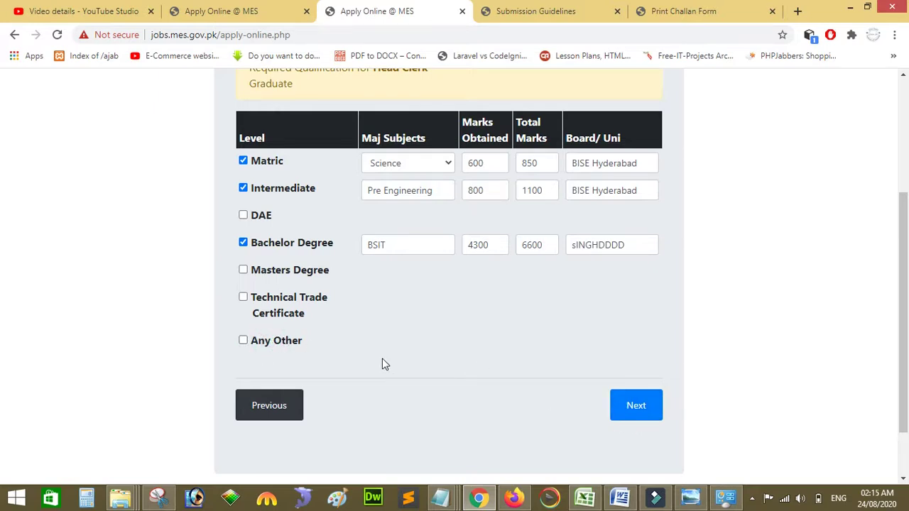
pyautogui.click(277, 341)
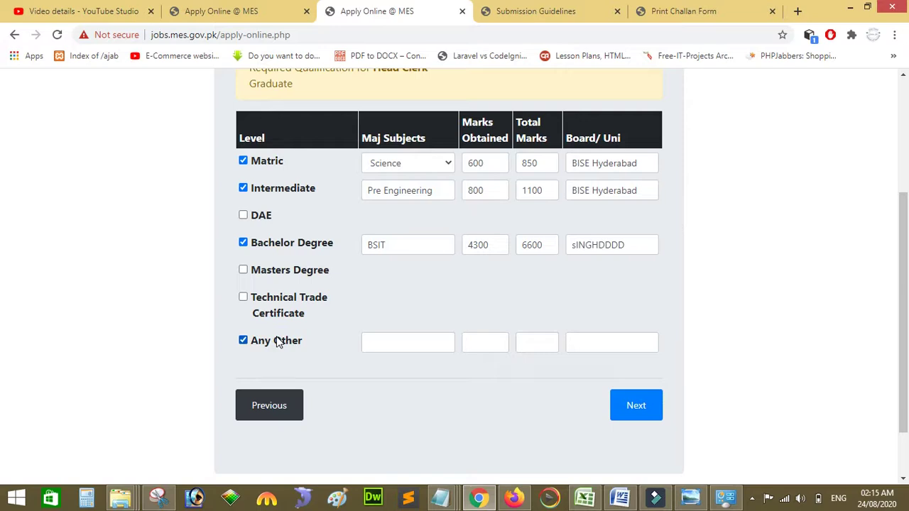
pyautogui.click(277, 342)
pyautogui.click(277, 342)
pyautogui.click(277, 341)
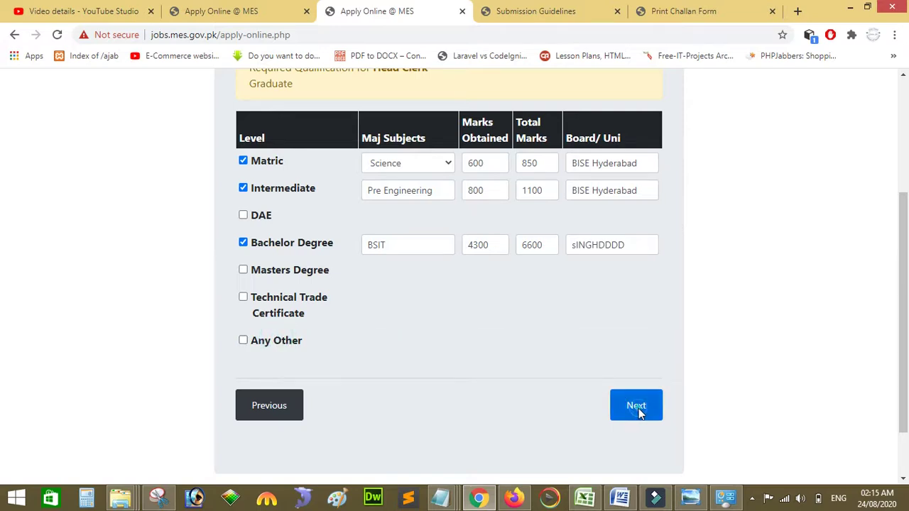
pyautogui.click(639, 410)
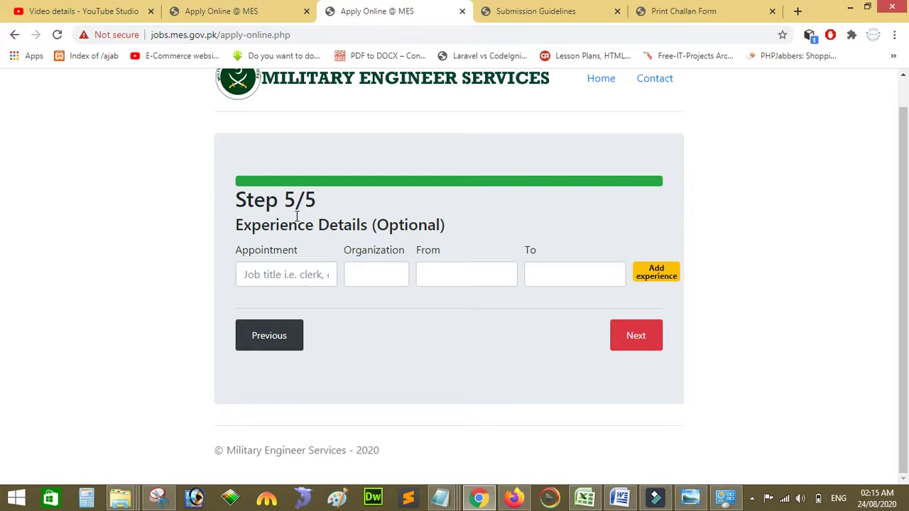
# Step: Enter CLERK as the appointment title and XYZ as the organization
pyautogui.click(309, 272)
pyautogui.write('c')
pyautogui.press('BackSpace')
pyautogui.write('c')
pyautogui.press('BackSpace')
pyautogui.write('c')
pyautogui.press('BackSpace')
pyautogui.write('CL')
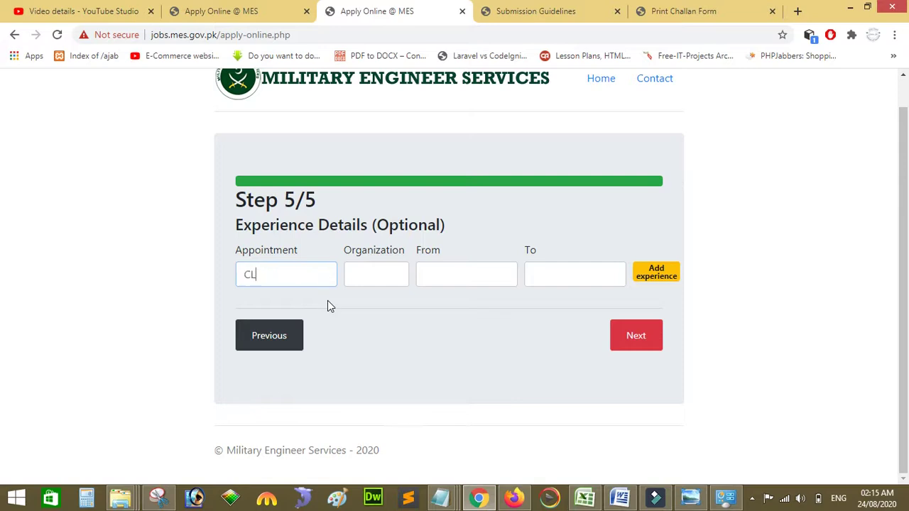
pyautogui.write('ERK')
pyautogui.click(364, 277)
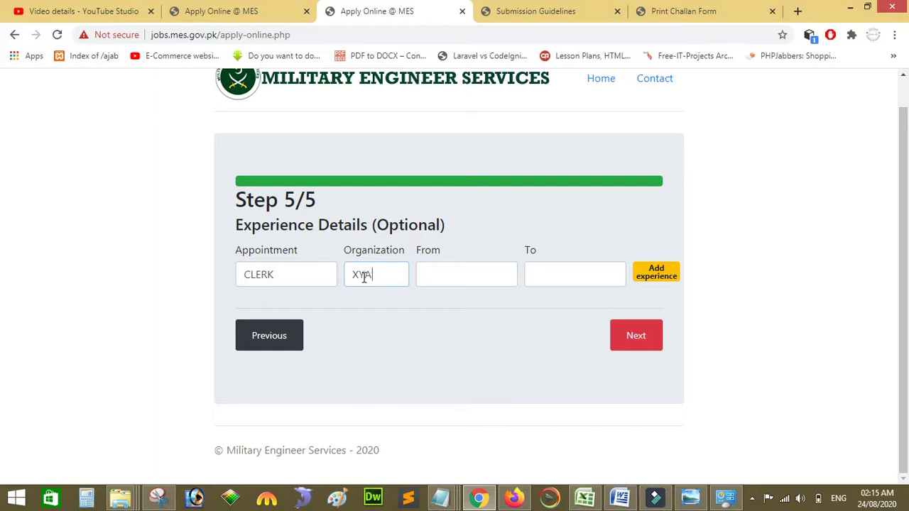
pyautogui.write('XYZ')
# Step: Set the CLERK entry's dates to 22/06/2020 – 29/06/2020 and add it to the experience list
pyautogui.click(432, 275)
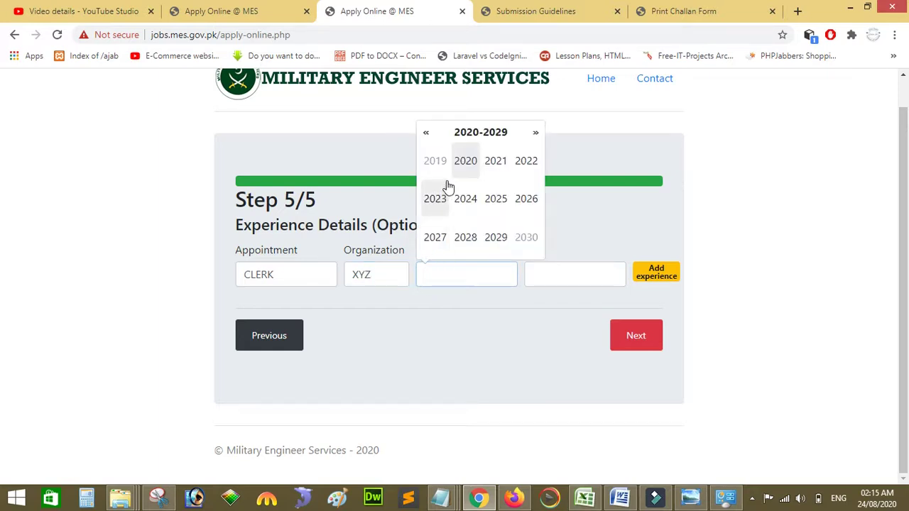
pyautogui.click(463, 166)
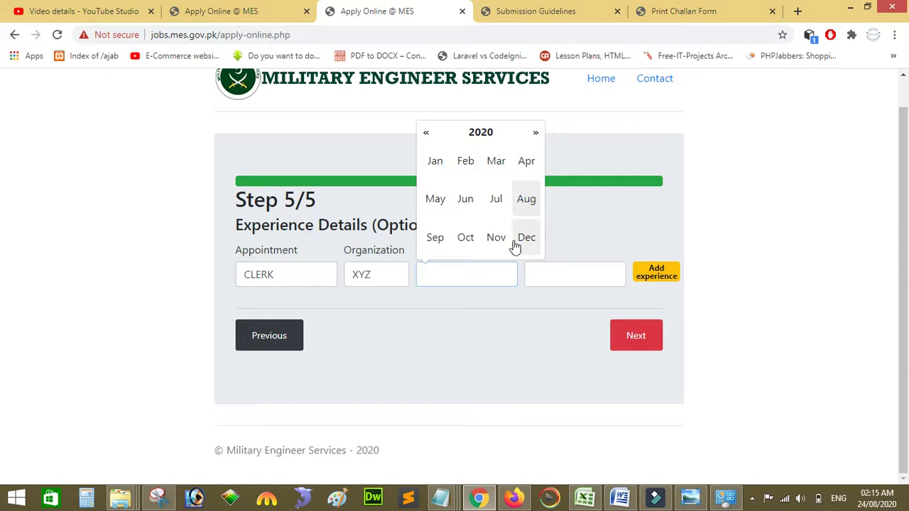
pyautogui.click(465, 201)
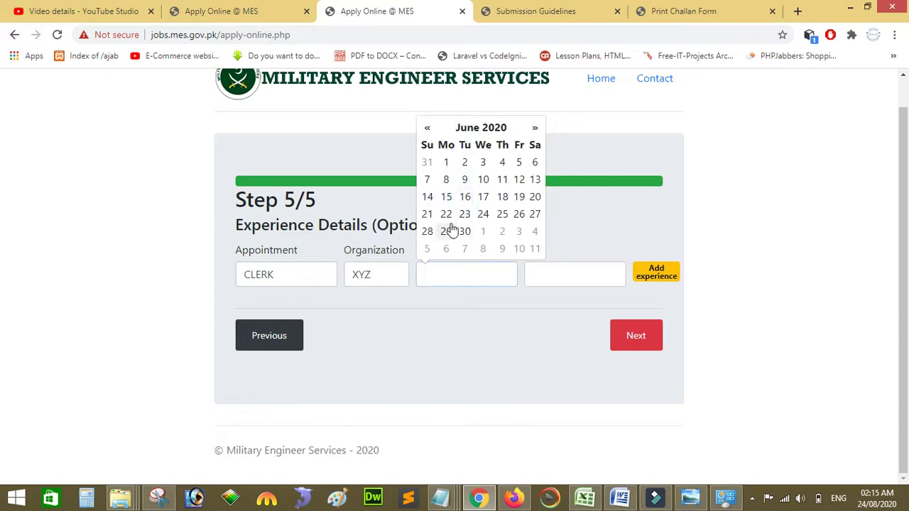
pyautogui.click(446, 214)
pyautogui.click(531, 276)
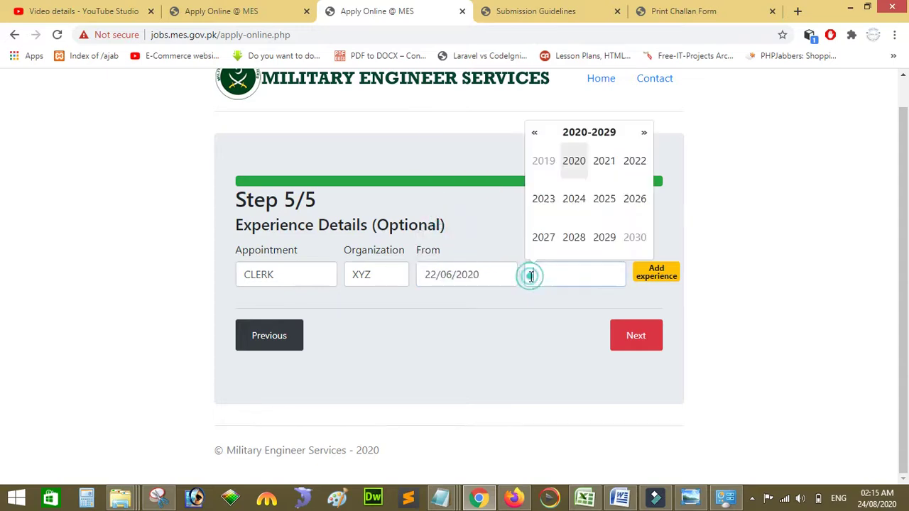
pyautogui.click(575, 162)
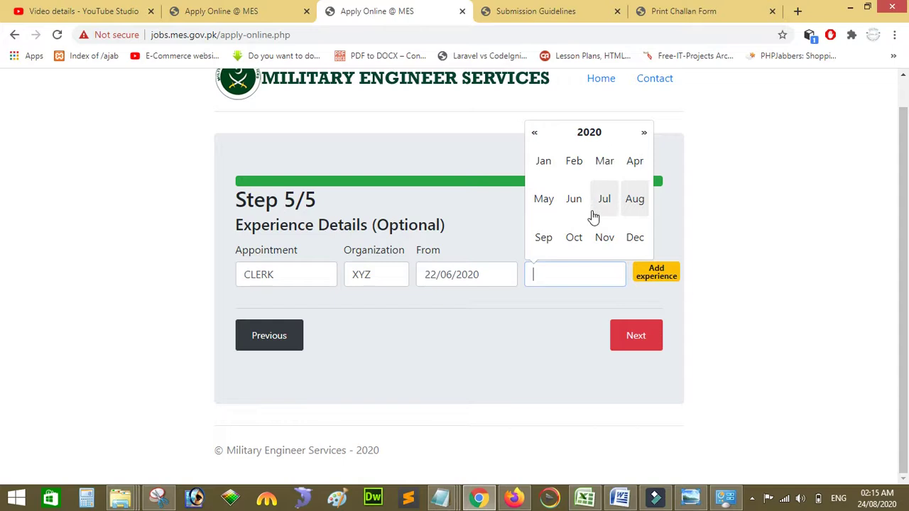
pyautogui.click(574, 198)
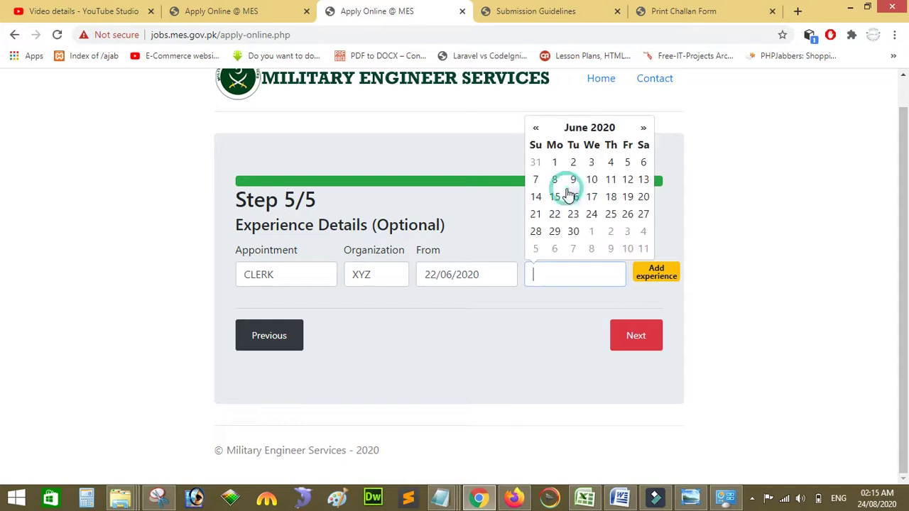
pyautogui.click(554, 232)
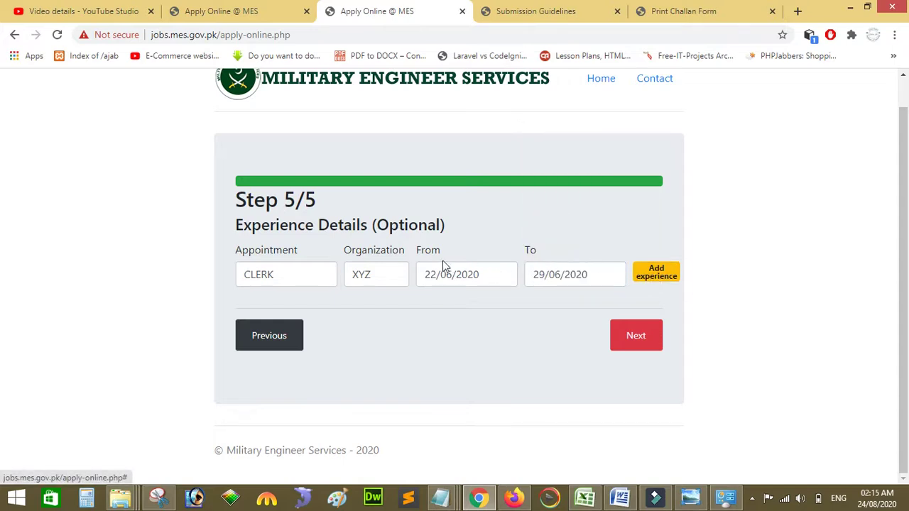
pyautogui.click(646, 277)
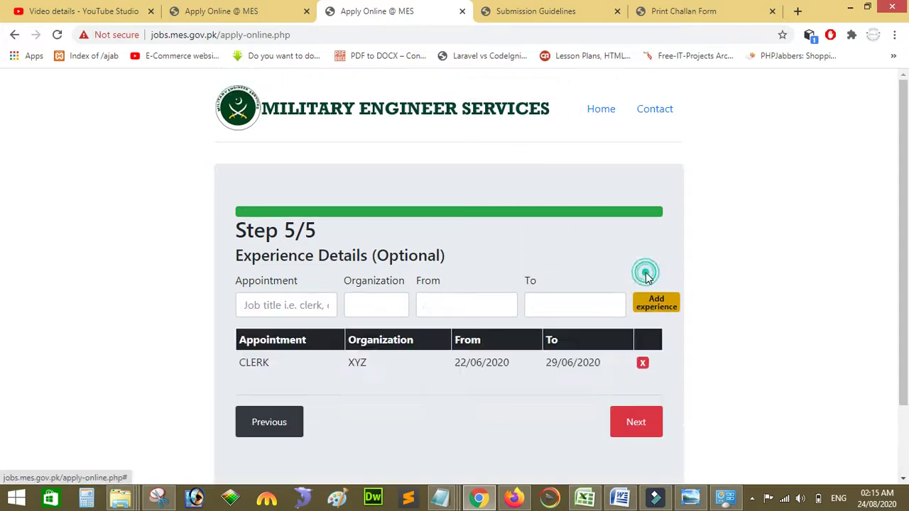
# Step: Add a second experience entry, EEE at ERER, from 19/09/2023 to 29/10/2029
pyautogui.click(314, 310)
pyautogui.write('EEE')
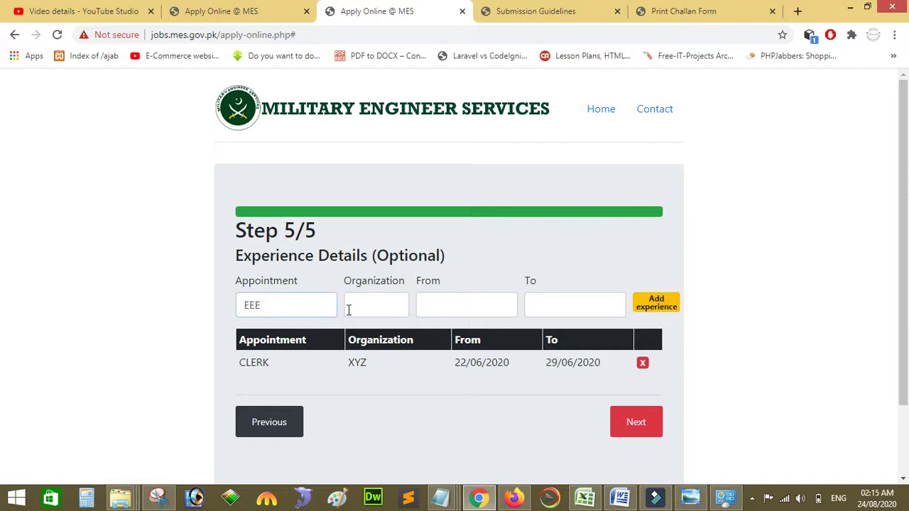
pyautogui.click(363, 310)
pyautogui.write('ERER')
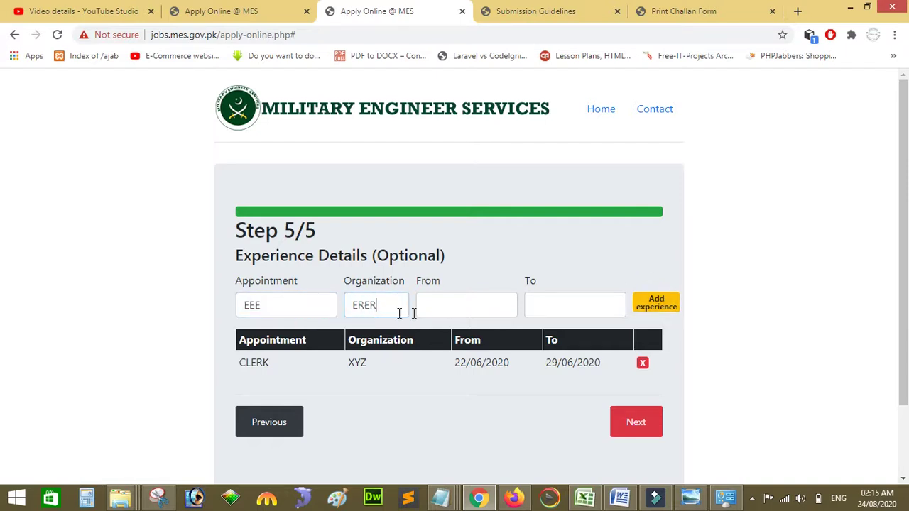
pyautogui.click(426, 310)
pyautogui.click(432, 234)
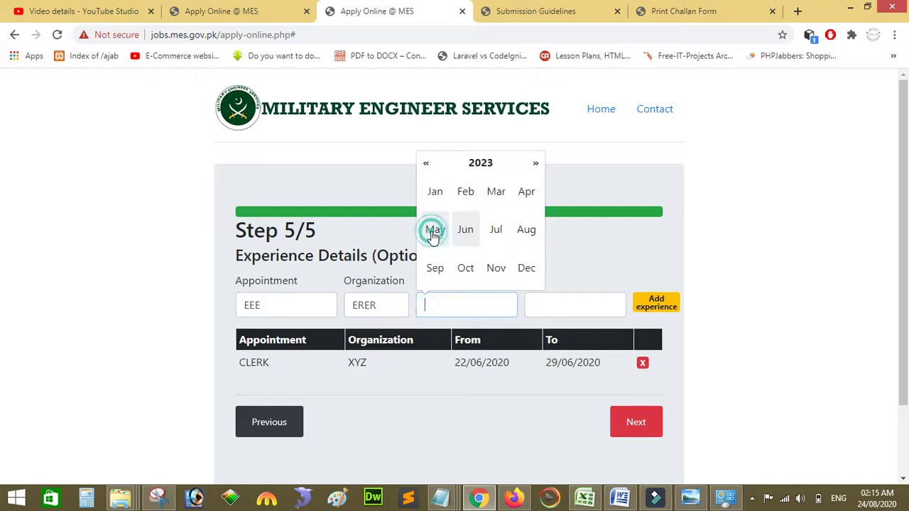
pyautogui.click(435, 270)
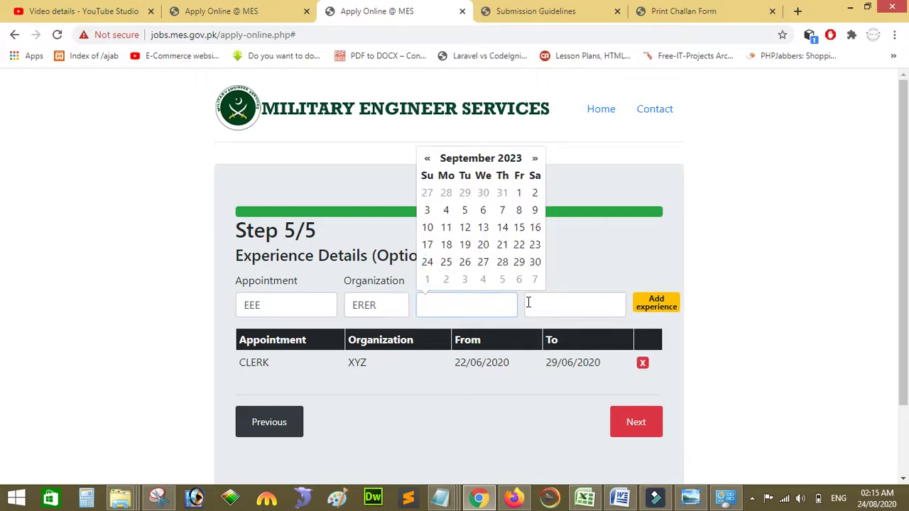
pyautogui.click(465, 243)
pyautogui.click(562, 297)
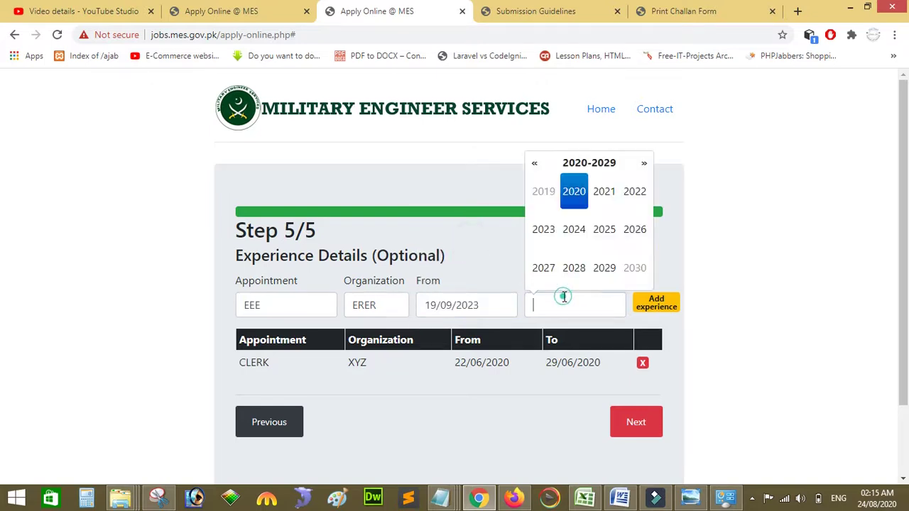
pyautogui.click(605, 268)
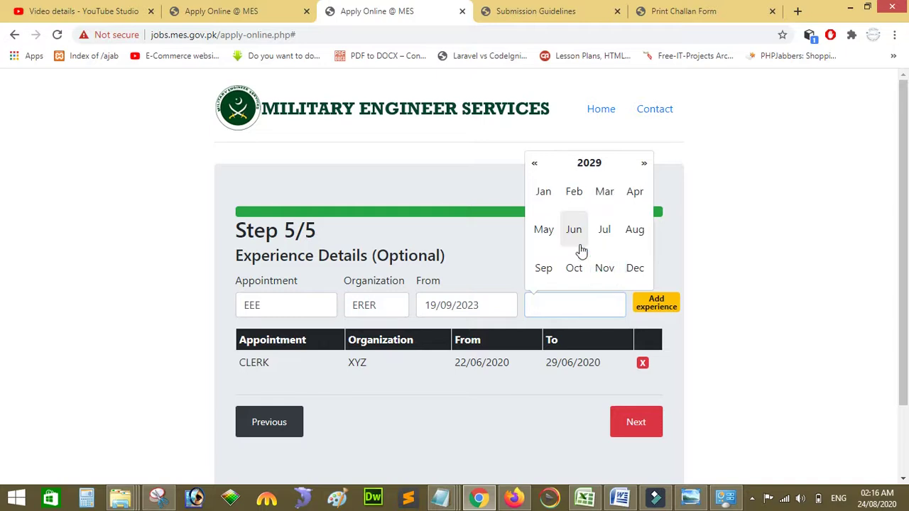
pyautogui.click(573, 266)
pyautogui.click(557, 260)
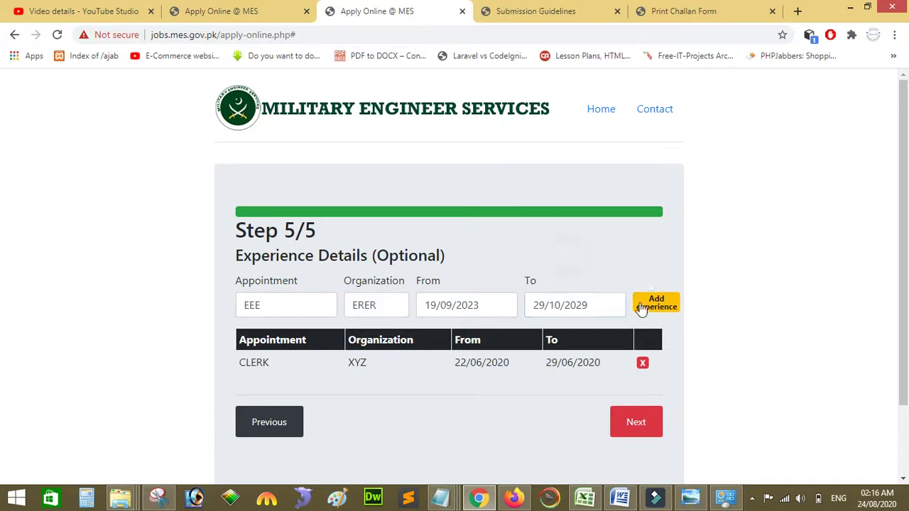
pyautogui.click(650, 310)
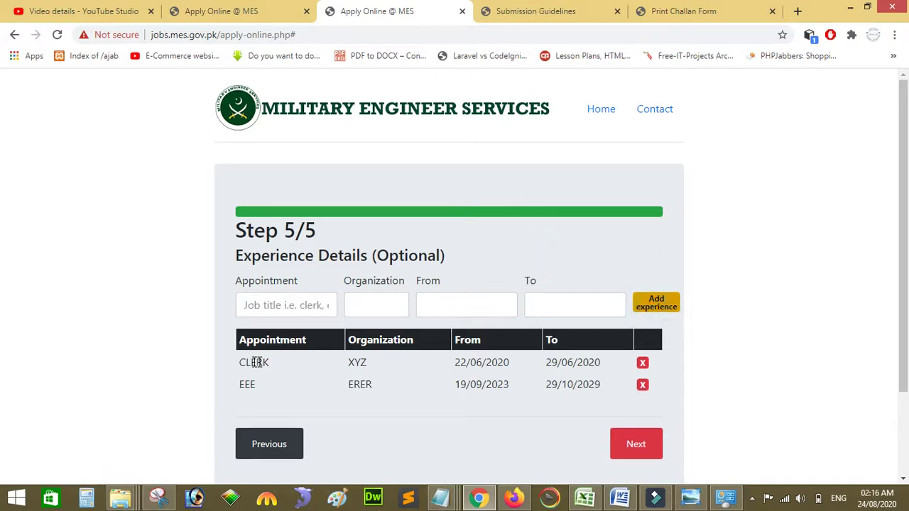
# Step: Delete the EEE row and proceed to the confirm-details summary
pyautogui.scroll(-1, 2, 284)
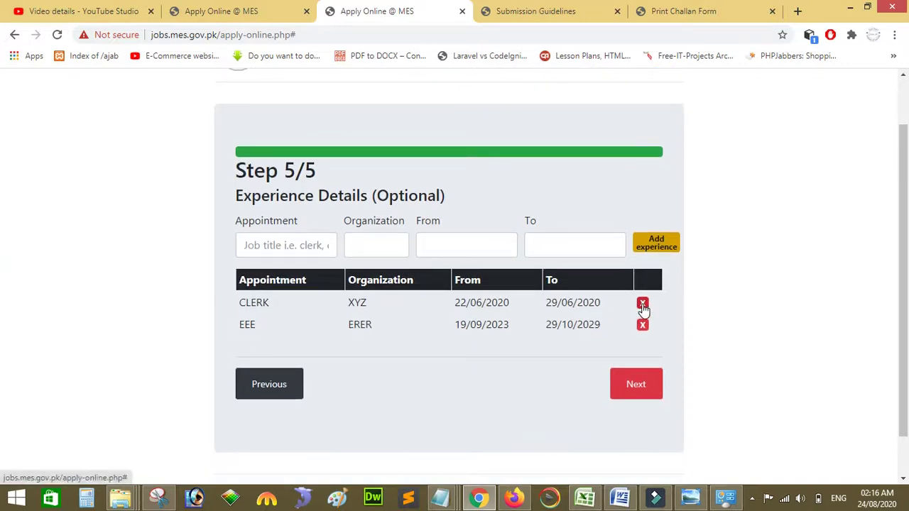
pyautogui.click(643, 325)
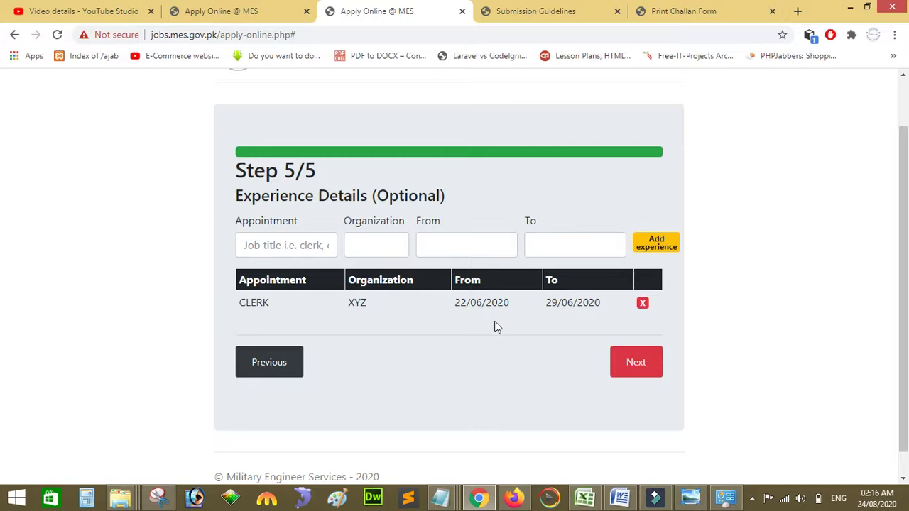
pyautogui.click(633, 360)
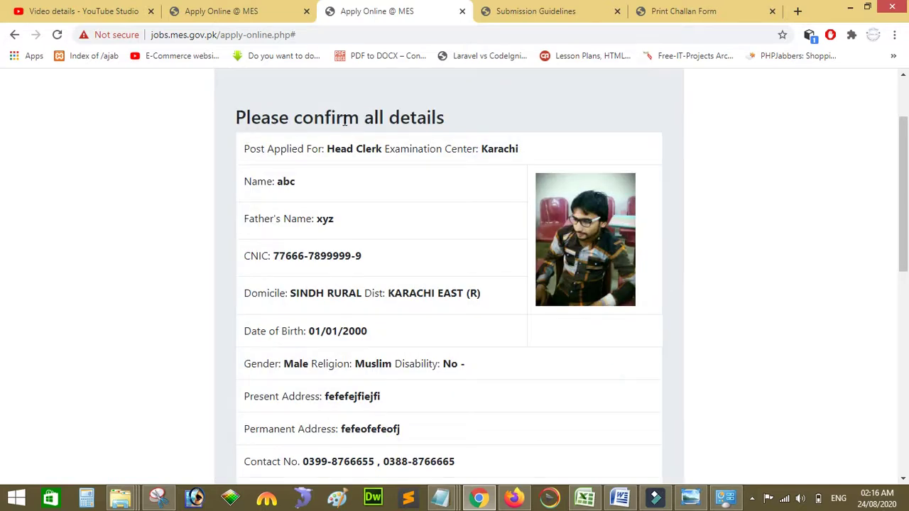
# Step: Scroll through the Please confirm all details page, then Go Back to Step 5/5 Experience Details
pyautogui.moveTo(904, 169); pyautogui.dragTo(904, 148)
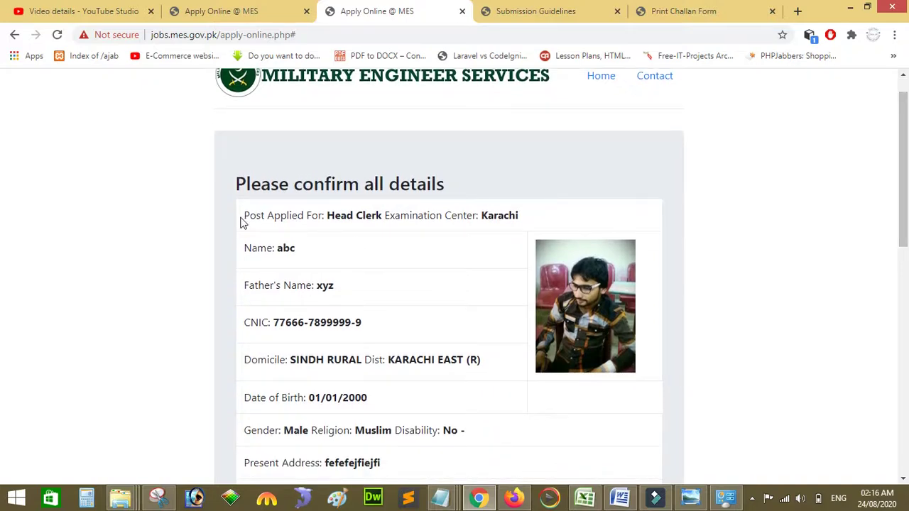
pyautogui.moveTo(905, 126); pyautogui.dragTo(906, 311)
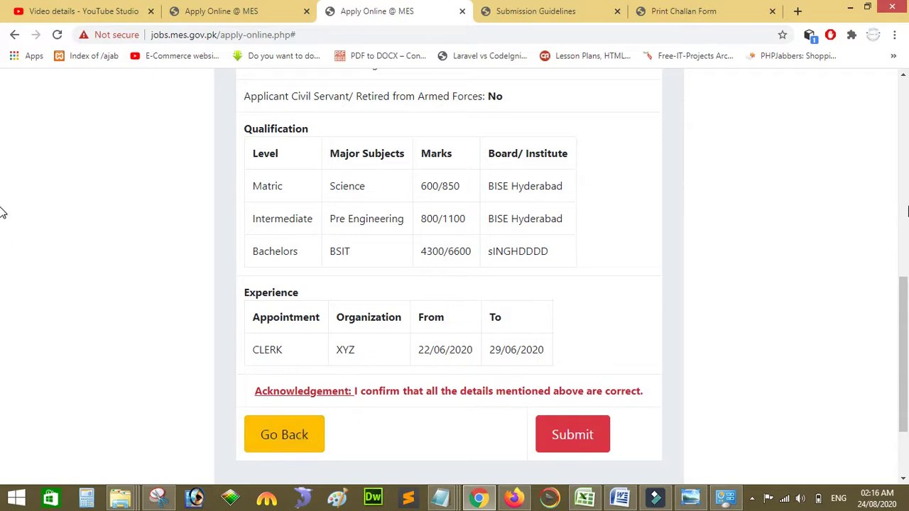
pyautogui.moveTo(907, 305)
pyautogui.mouseDown()
pyautogui.moveTo(906, 144)
pyautogui.moveTo(907, 313)
pyautogui.mouseUp()
pyautogui.click(271, 418)
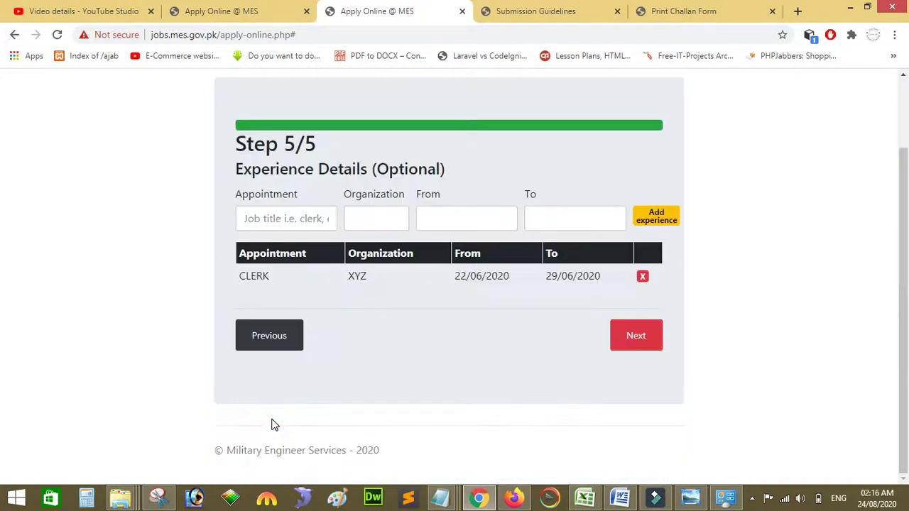
# Step: Return to Education Details, advance through Experience again, and scroll the summary to its Experience section
pyautogui.click(277, 335)
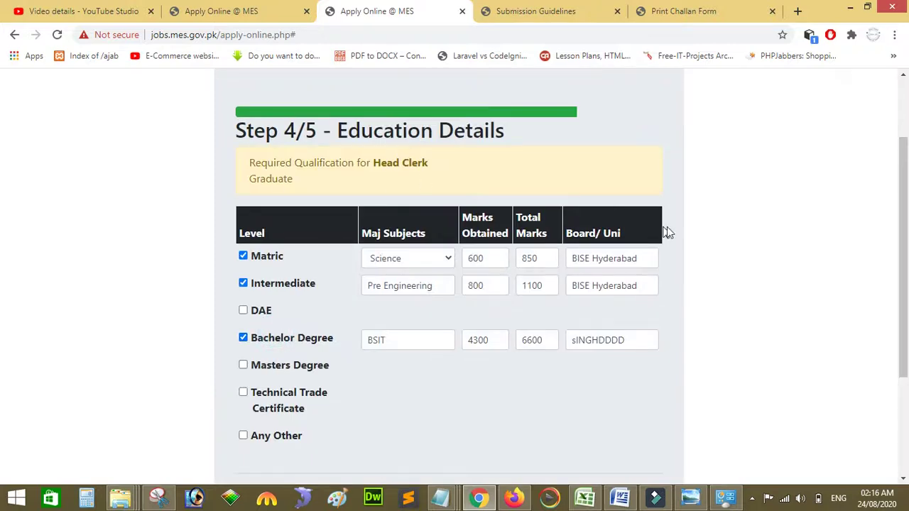
pyautogui.moveTo(905, 258); pyautogui.dragTo(907, 306)
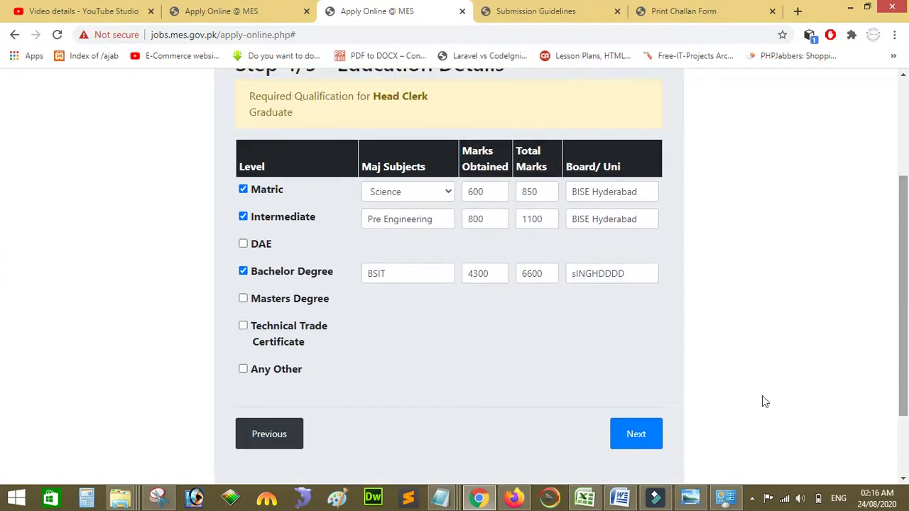
pyautogui.click(635, 437)
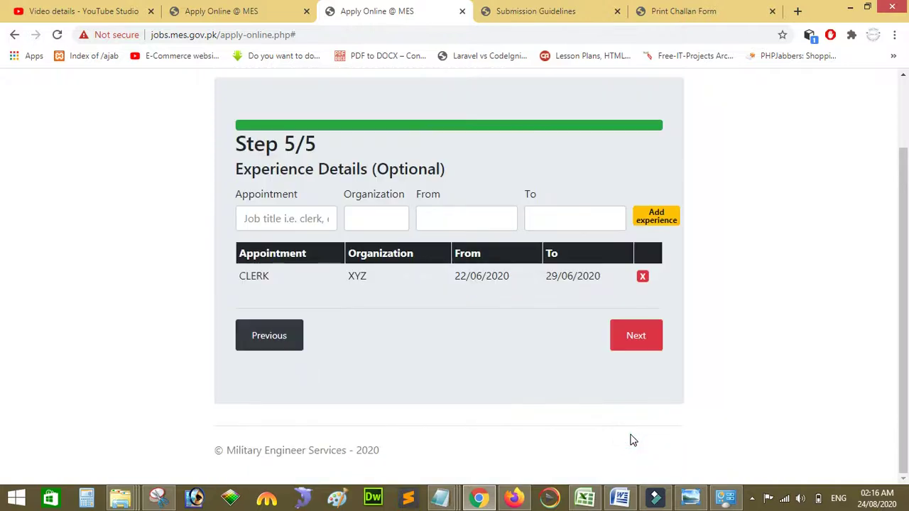
pyautogui.click(634, 348)
pyautogui.moveTo(901, 254); pyautogui.dragTo(905, 410)
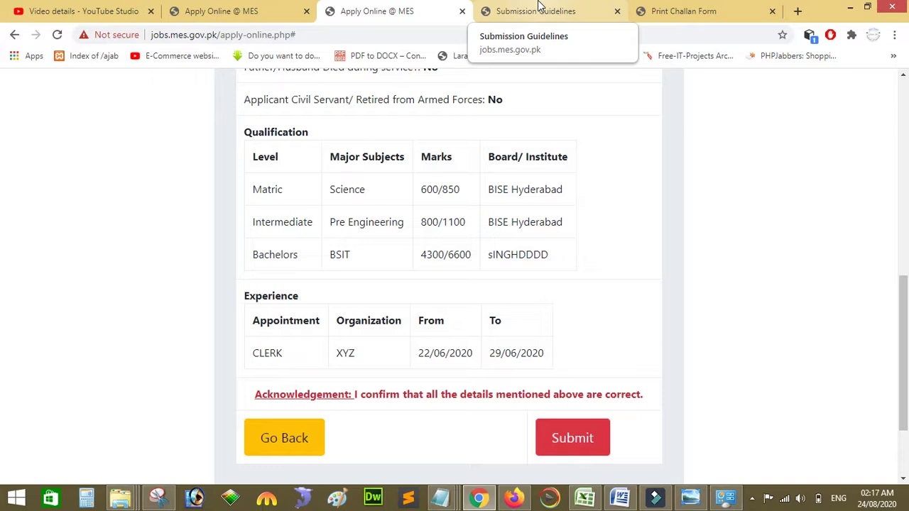
# Step: Glance at Submission Guidelines and the other application's review, then show the Print Challan Form
pyautogui.click(537, 9)
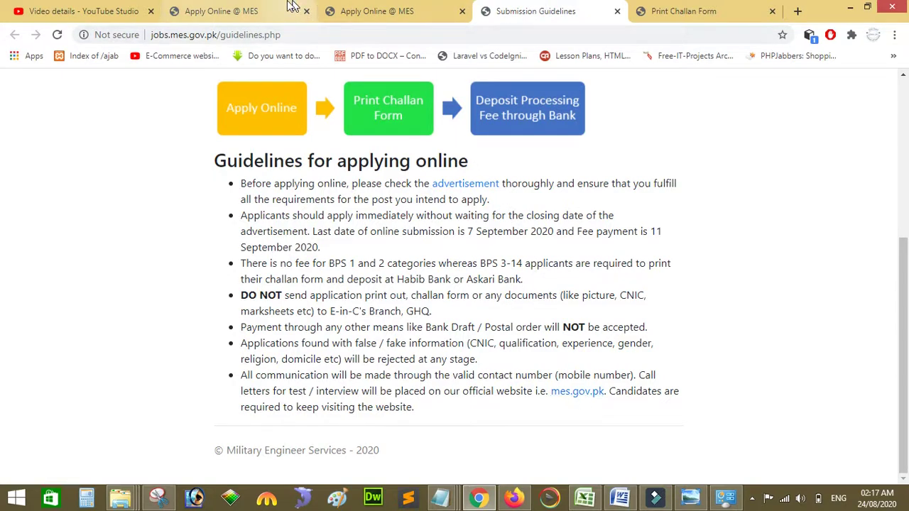
pyautogui.click(237, 10)
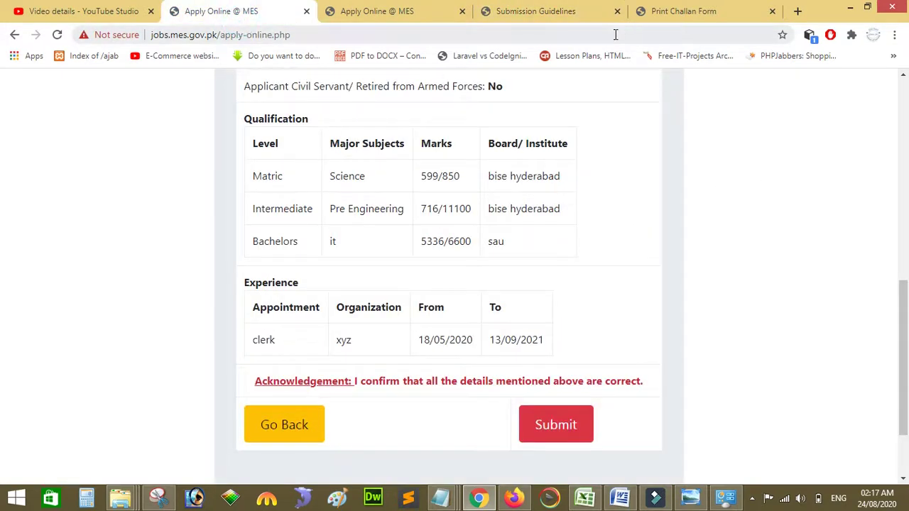
pyautogui.click(680, 9)
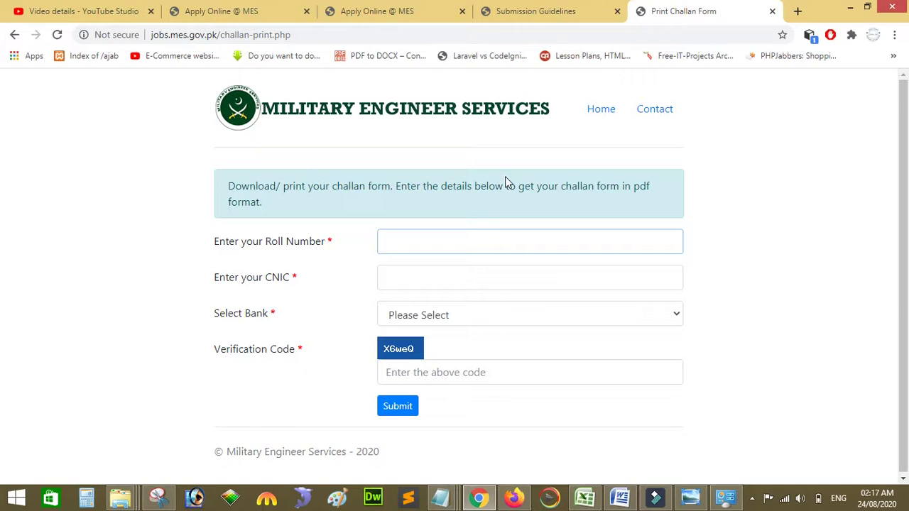
# Step: Clear the wrongly pasted text from Roll Number, briefly checking the application summary
pyautogui.click(405, 277)
pyautogui.click(395, 237)
pyautogui.write('BISE Hyderabad')
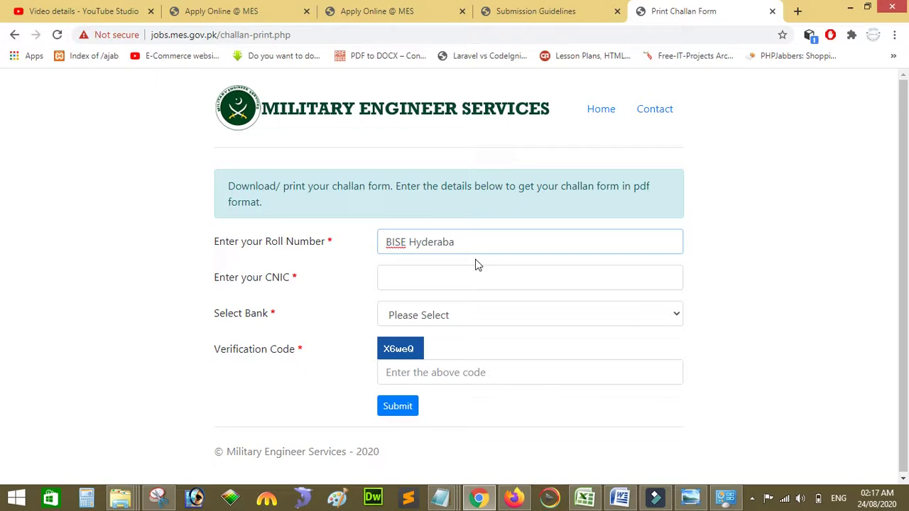
pyautogui.press('BackSpace')
pyautogui.press('BackSpace')
pyautogui.press('BackSpace')
pyautogui.press('BackSpace')
pyautogui.press('BackSpace')
pyautogui.press('BackSpace')
pyautogui.press('BackSpace')
pyautogui.press('BackSpace')
pyautogui.press('BackSpace')
pyautogui.press('BackSpace')
pyautogui.press('BackSpace')
pyautogui.press('BackSpace')
pyautogui.press('BackSpace')
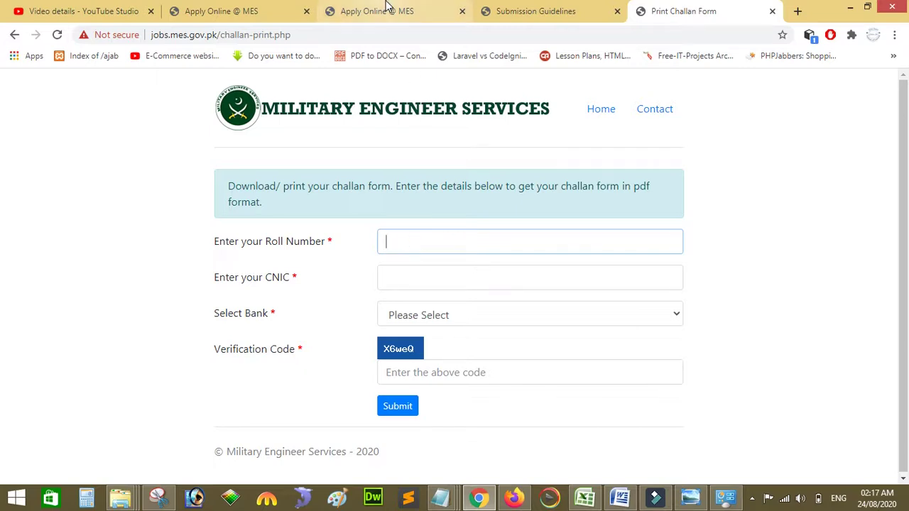
pyautogui.click(386, 7)
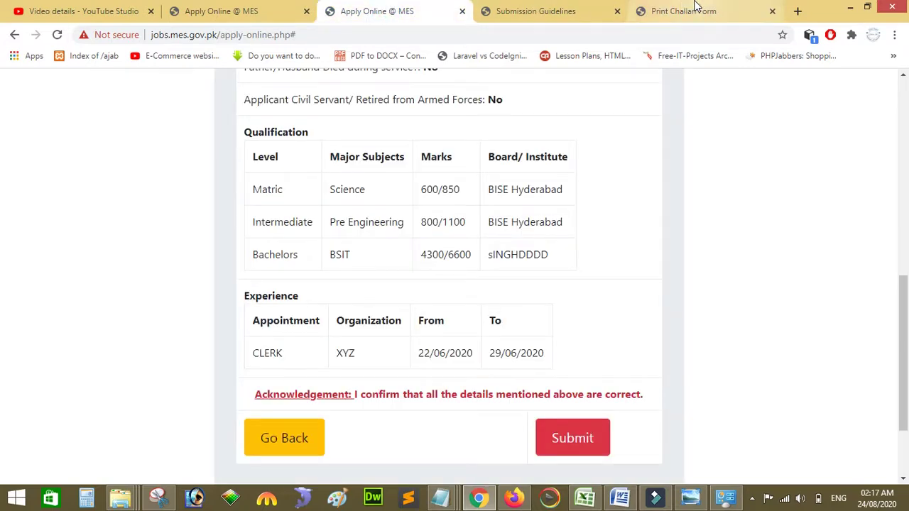
pyautogui.click(695, 8)
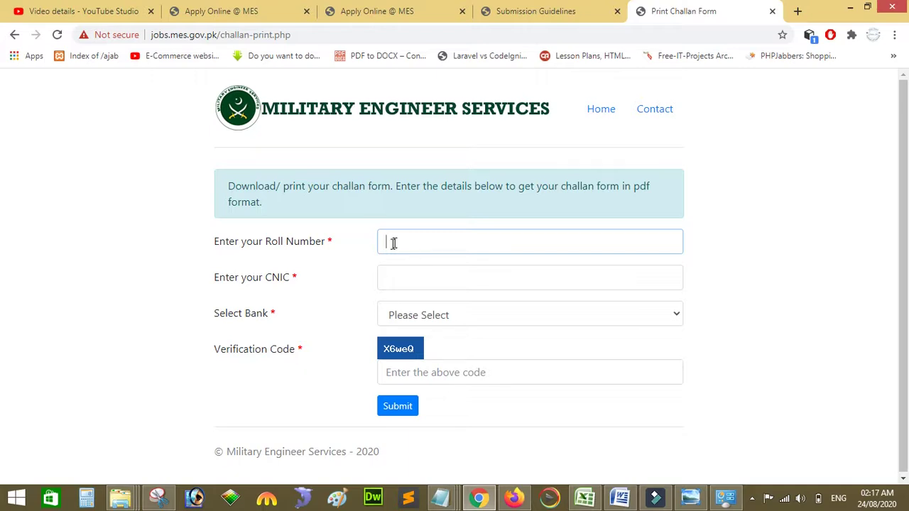
# Step: Select Askari Bank in the Select Bank list, then view the Submission Guidelines page
pyautogui.click(398, 279)
pyautogui.click(447, 320)
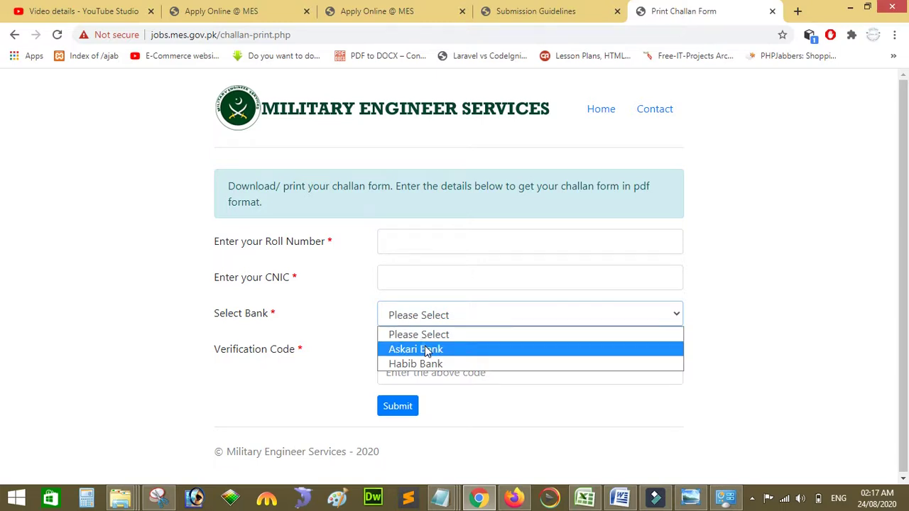
pyautogui.click(424, 348)
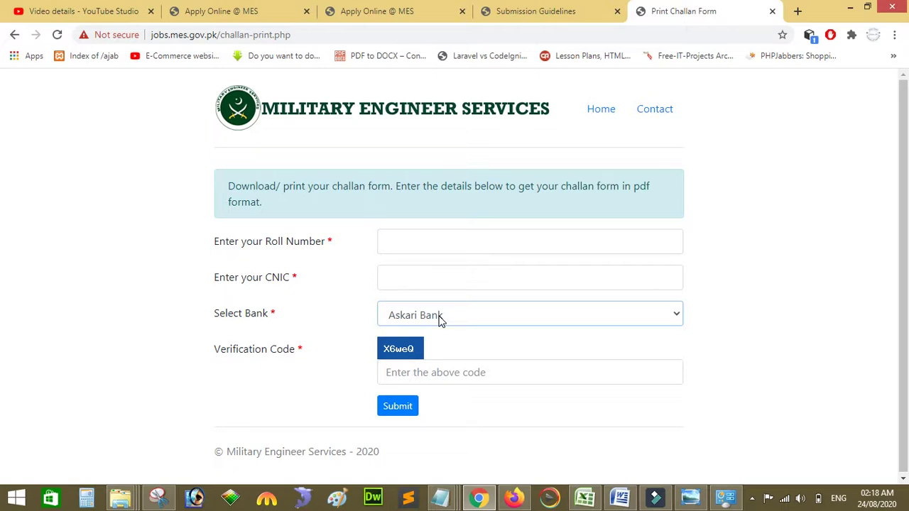
pyautogui.click(440, 321)
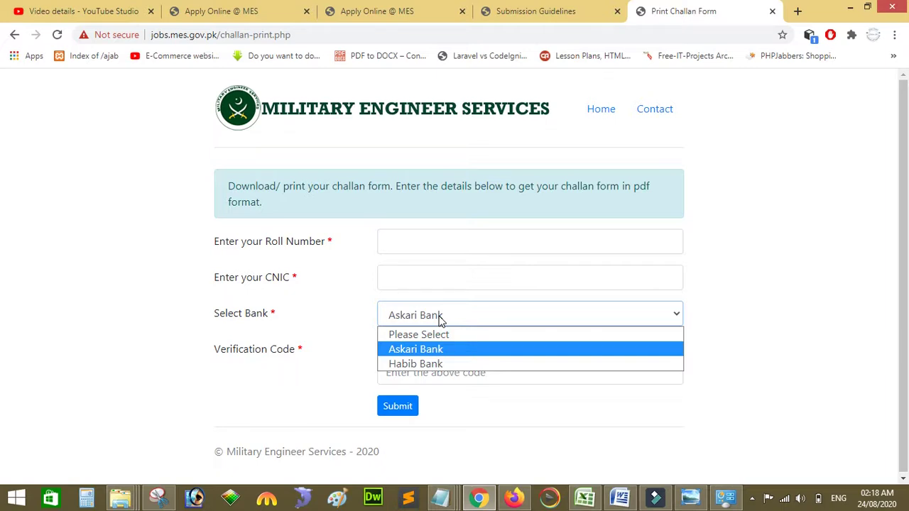
pyautogui.click(441, 374)
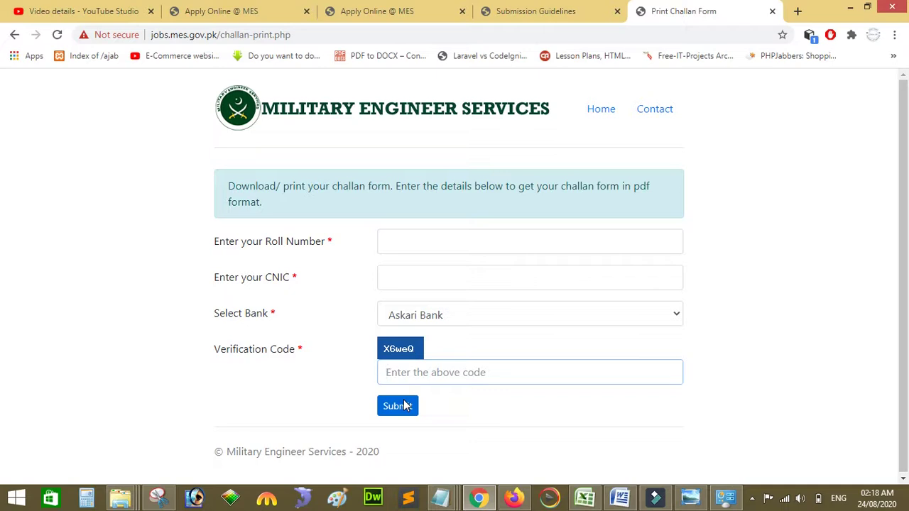
pyautogui.click(511, 9)
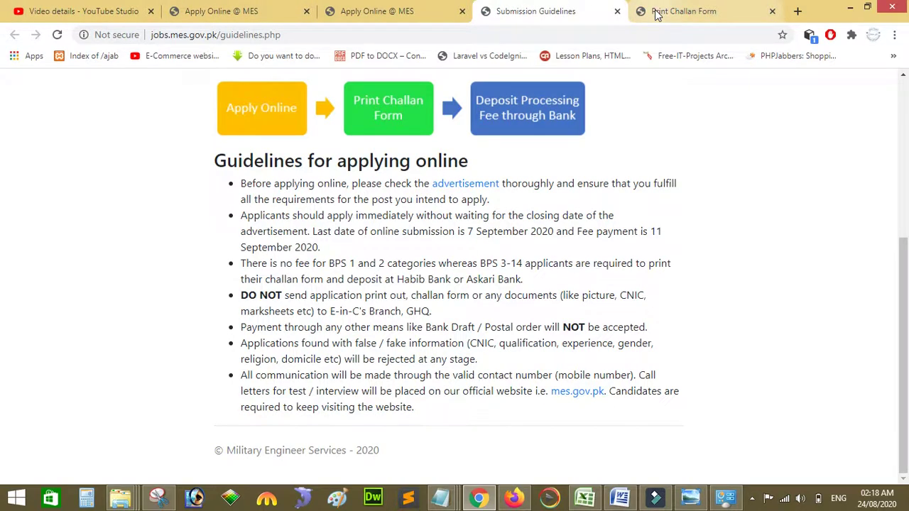
# Step: Visit Retrieve Roll No. from the home page, then open Check Application Status and its roll number field
pyautogui.click(656, 15)
pyautogui.click(13, 34)
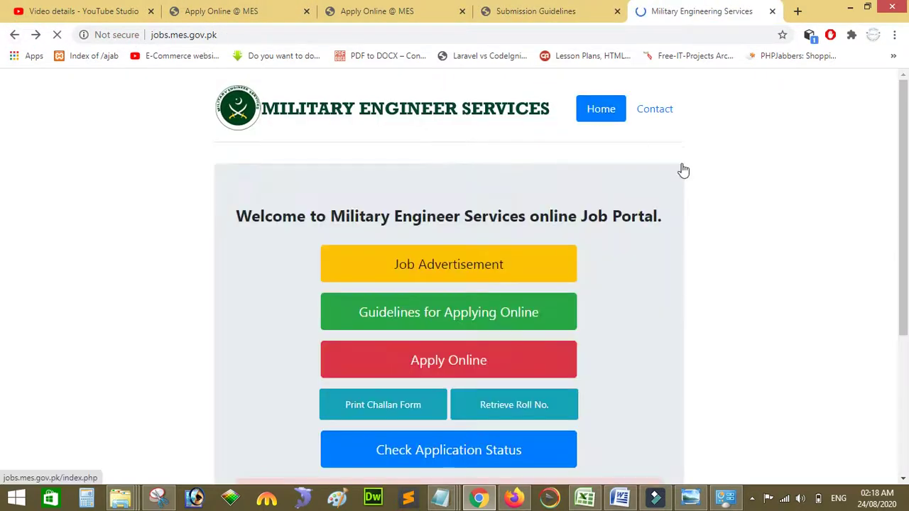
pyautogui.scroll(-1, 737, 225)
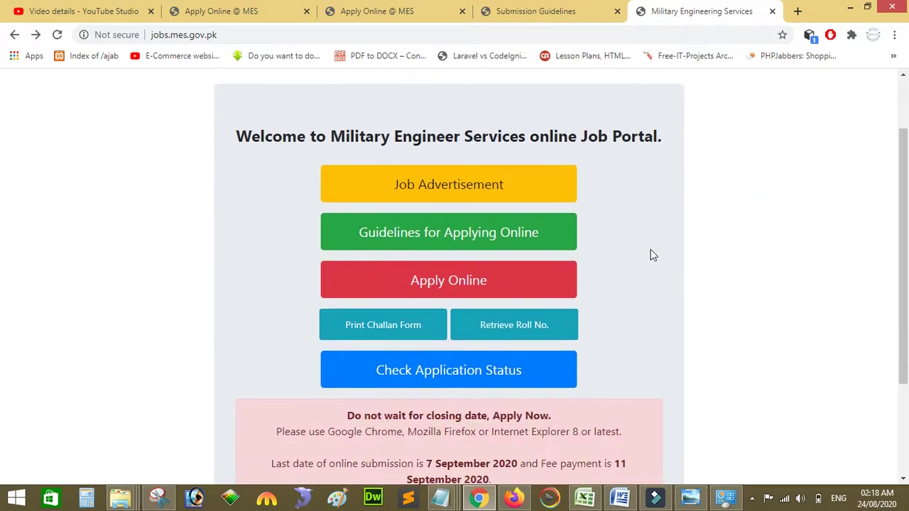
pyautogui.click(508, 325)
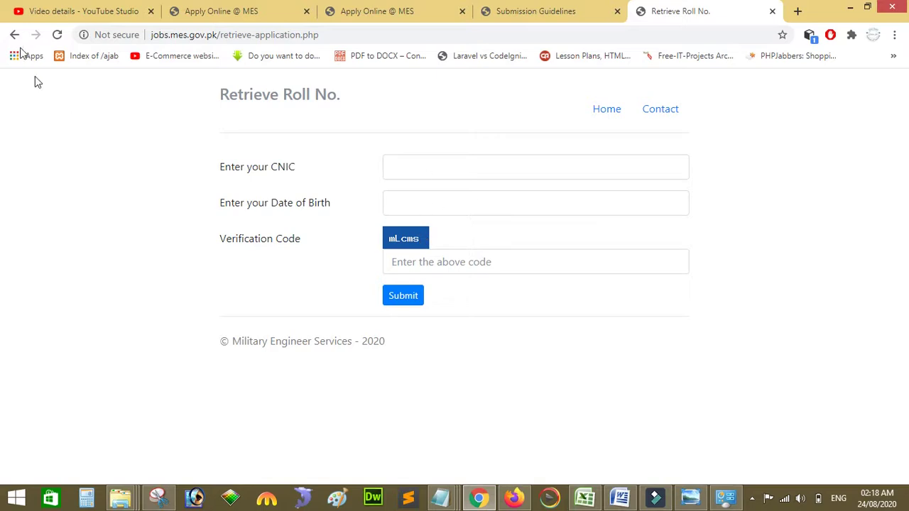
pyautogui.click(14, 37)
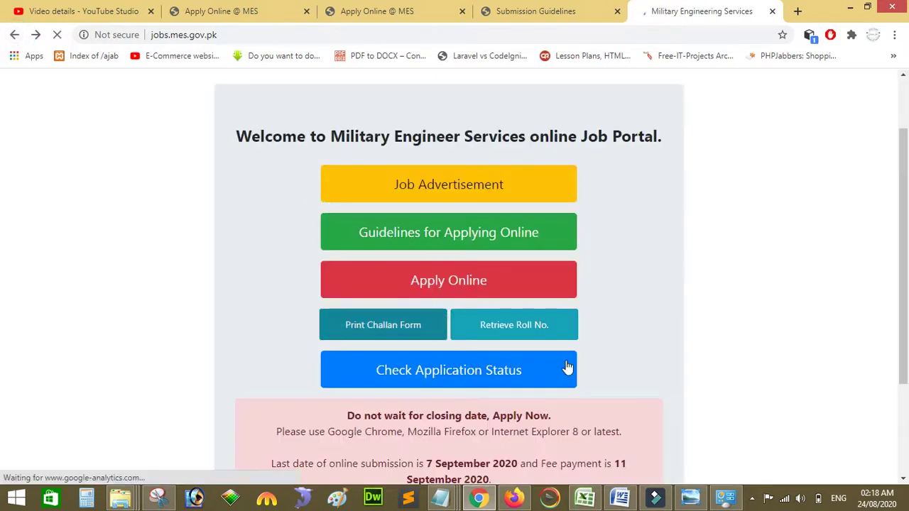
pyautogui.click(497, 375)
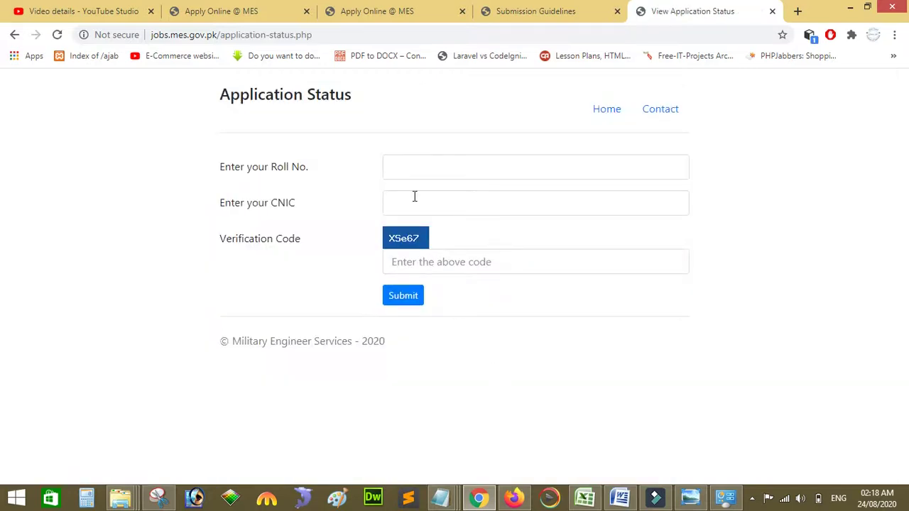
pyautogui.click(406, 170)
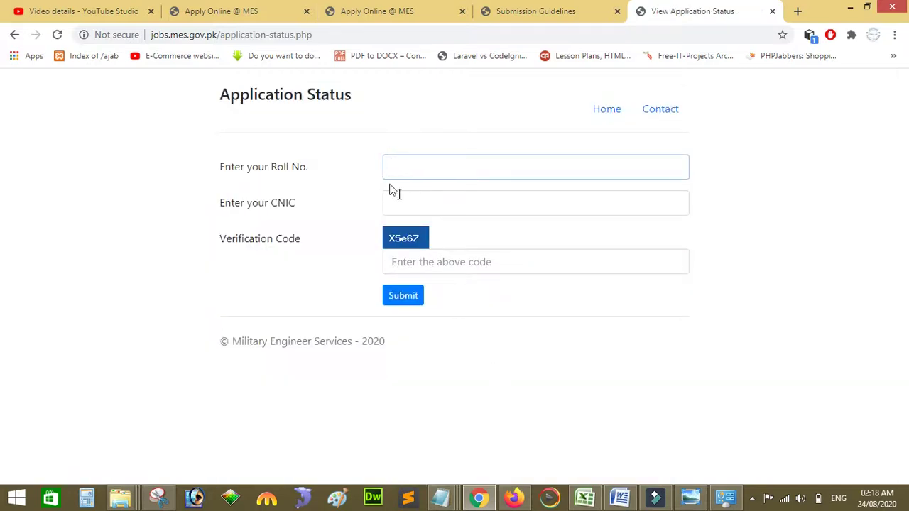